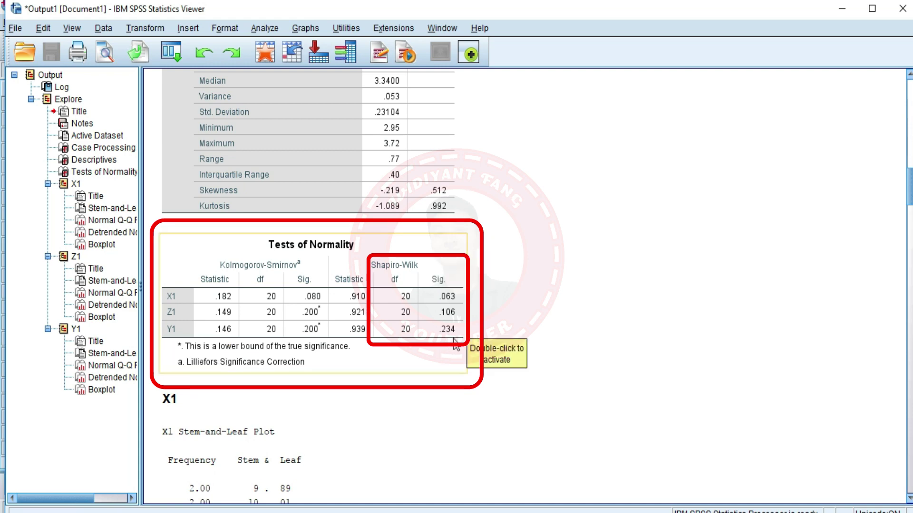
- Look through the normality plots for X1, Z1 and Y1 in the Explore output
scroll(439, 407, down, 10)
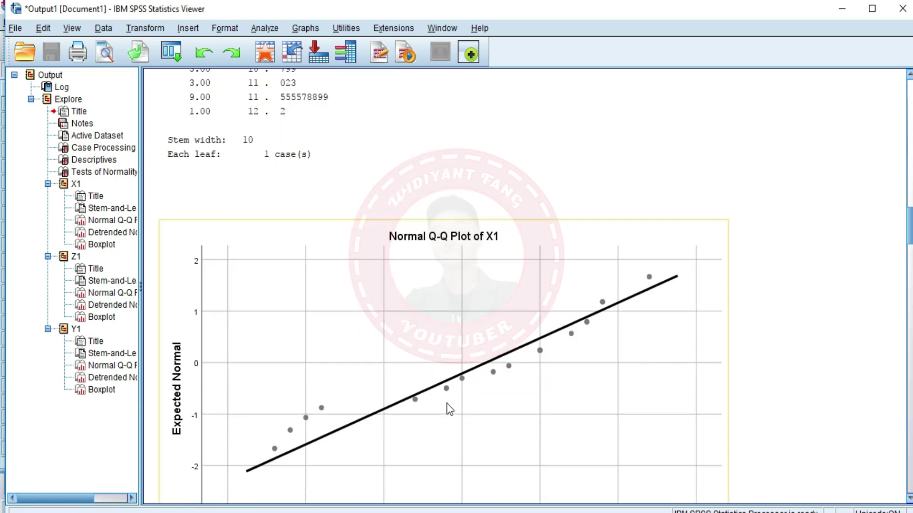
scroll(446, 403, down, 3)
scroll(446, 404, up, 7)
scroll(451, 406, down, 20)
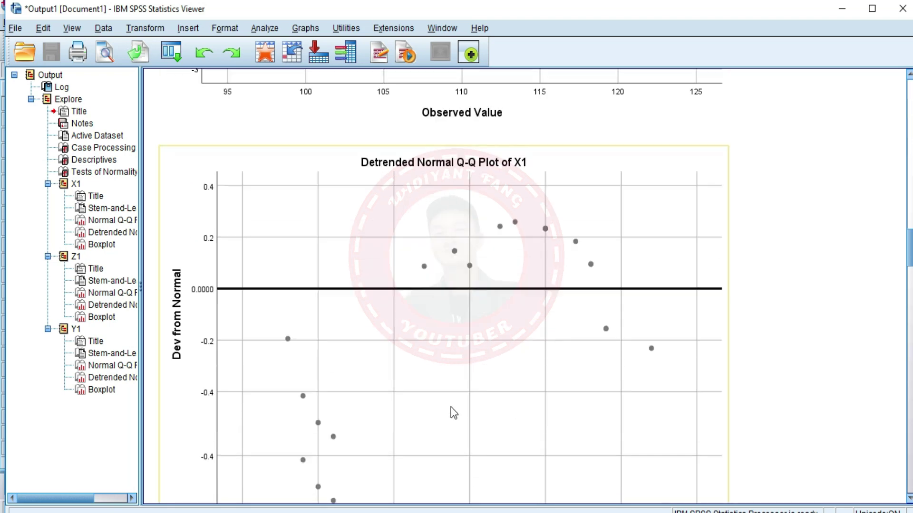
scroll(451, 408, down, 20)
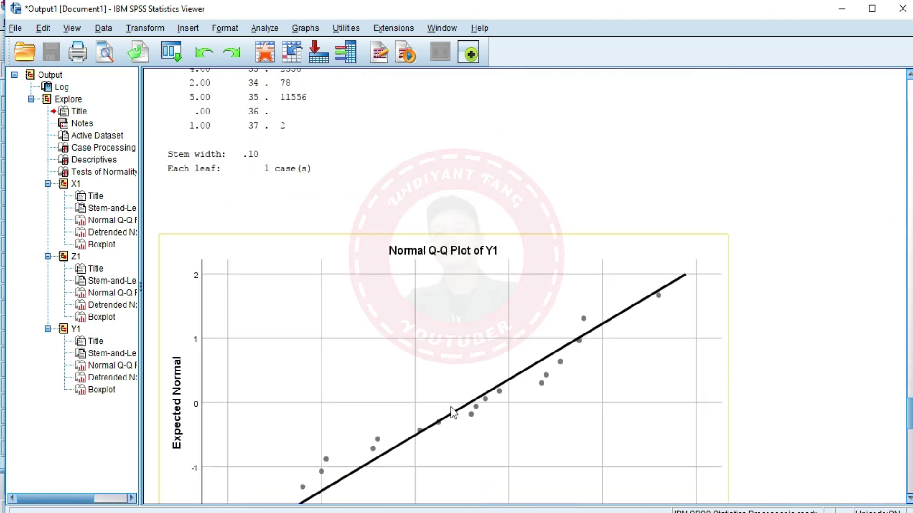
scroll(579, 374, up, 20)
- Set up a partial correlation between X1 and Y1 in the dataset, controlling for Z1
click(842, 9)
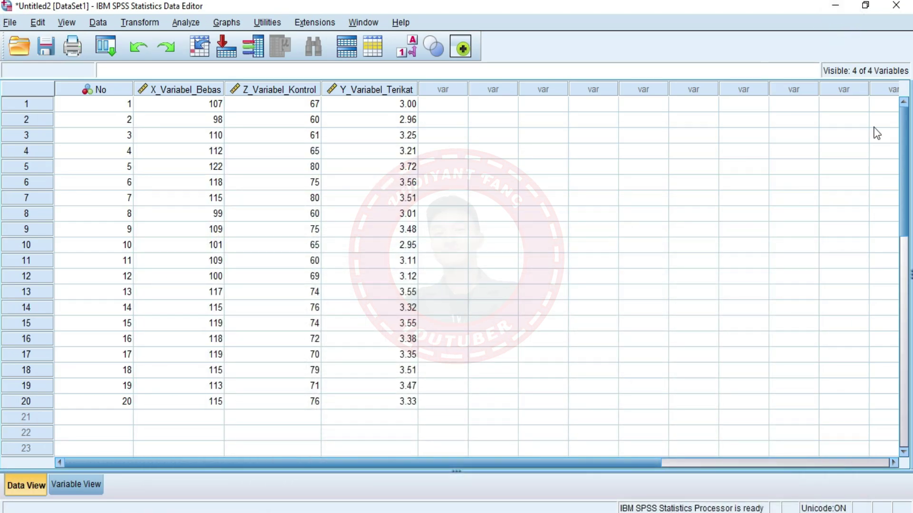
click(186, 23)
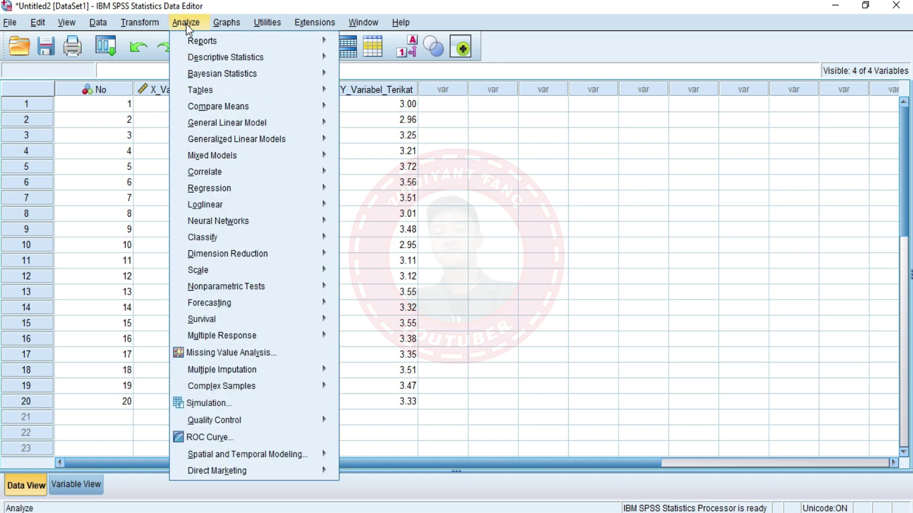
mouse_move(329, 172)
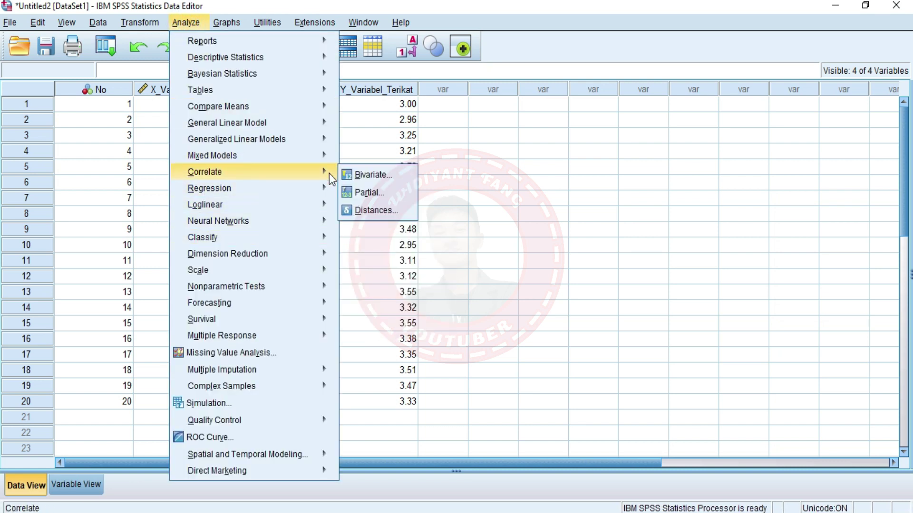
click(369, 194)
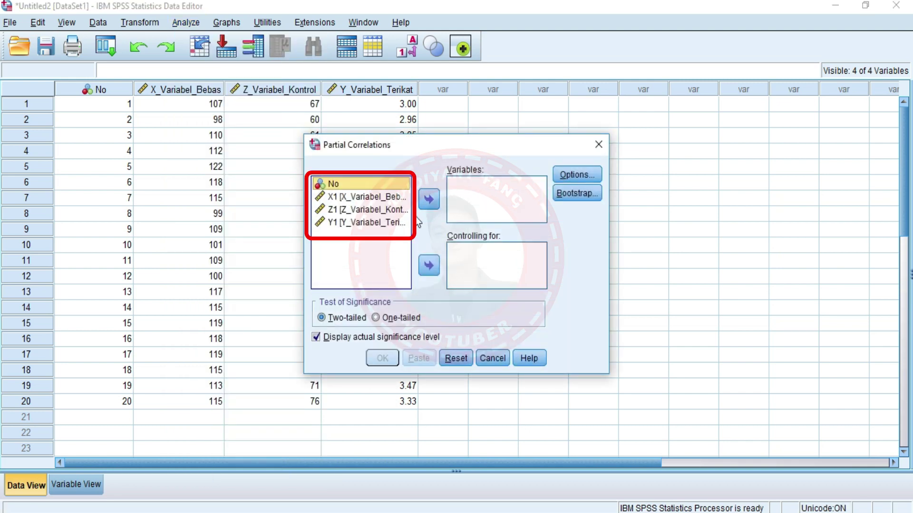
click(397, 197)
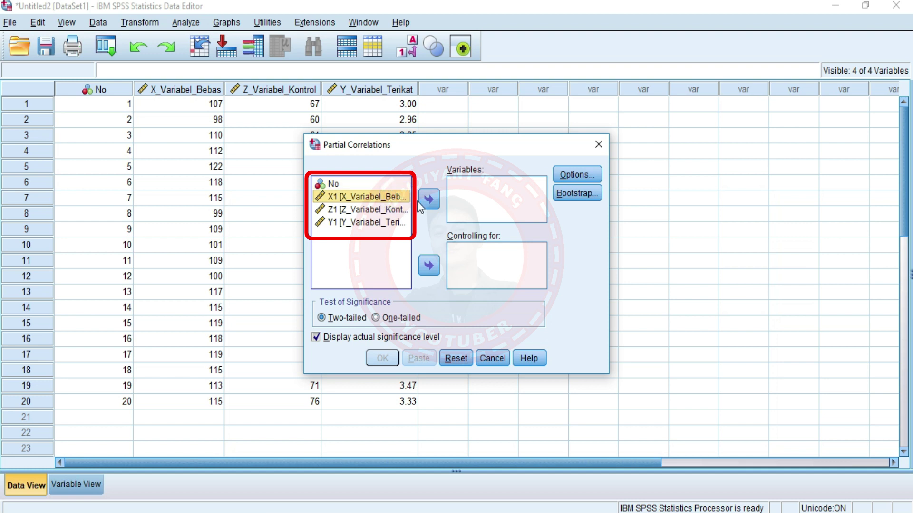
click(430, 202)
click(402, 209)
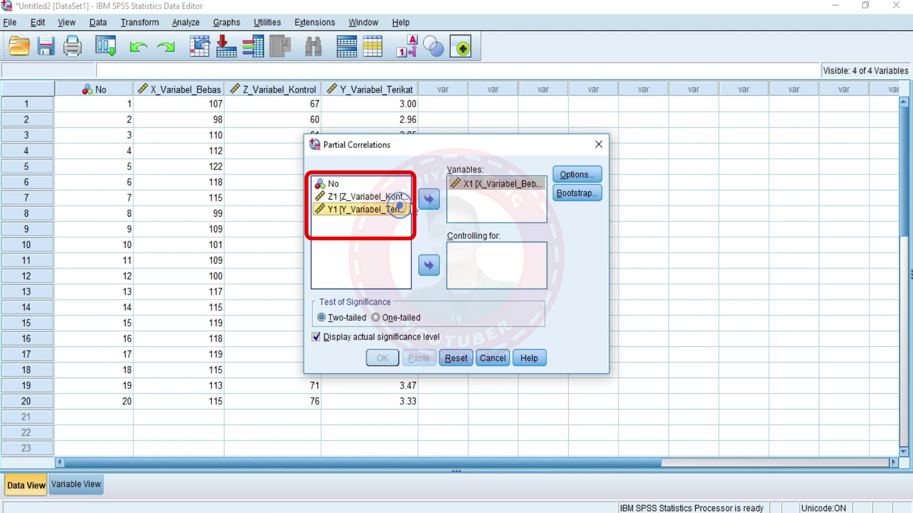
click(430, 200)
click(381, 198)
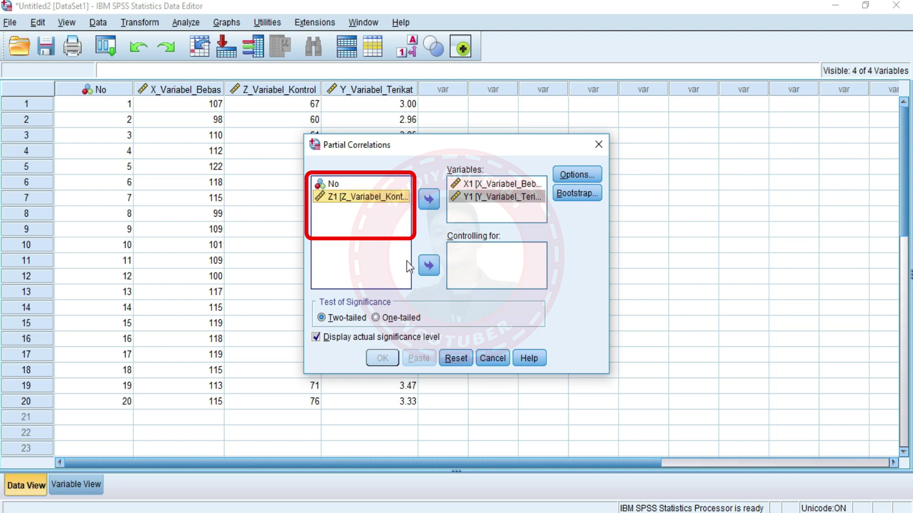
click(428, 268)
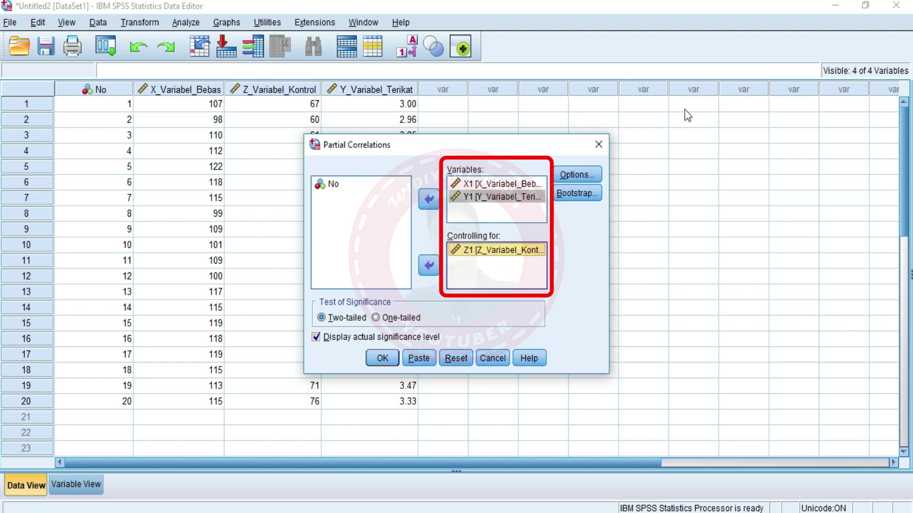
- Include means and standard deviations and zero-order correlations, exclude cases pairwise, and run the partial correlation
click(572, 179)
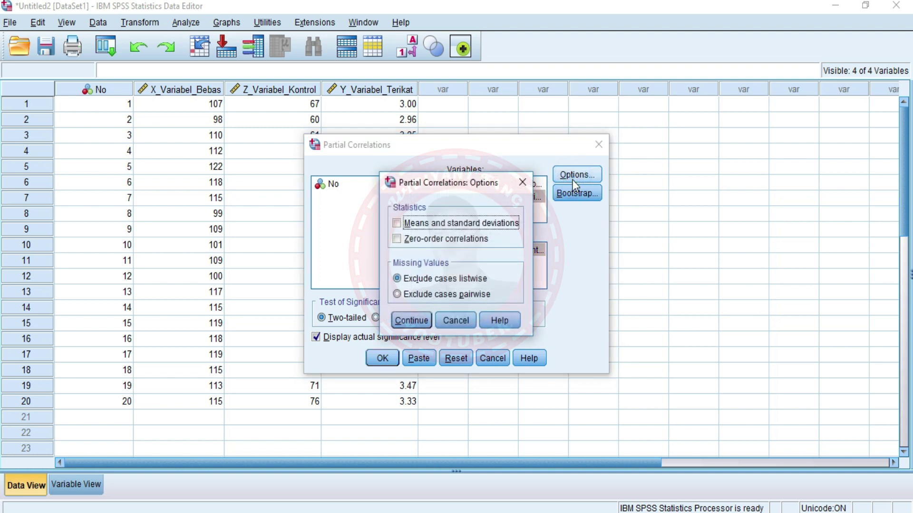
click(501, 227)
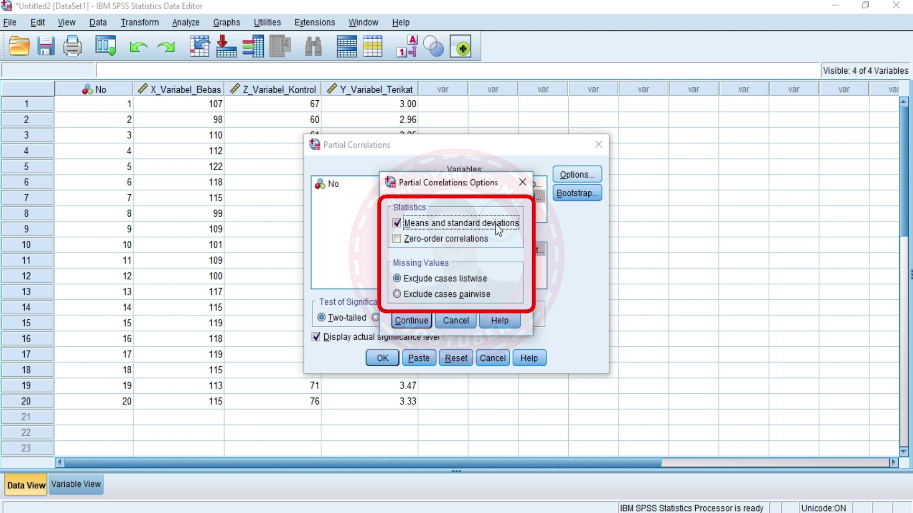
click(456, 241)
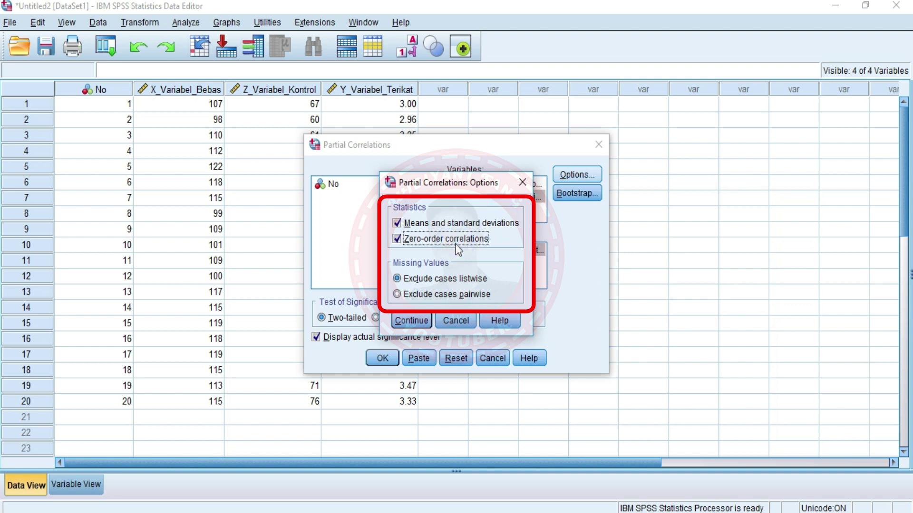
click(439, 295)
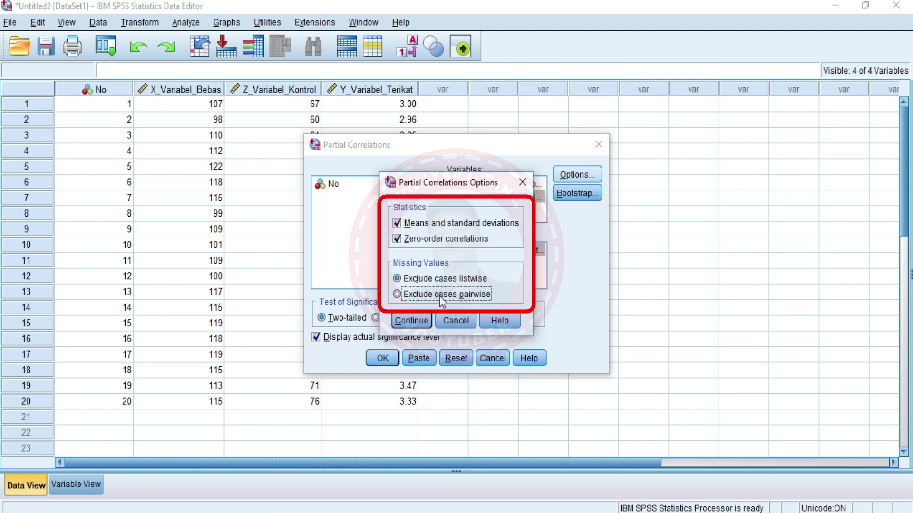
click(411, 320)
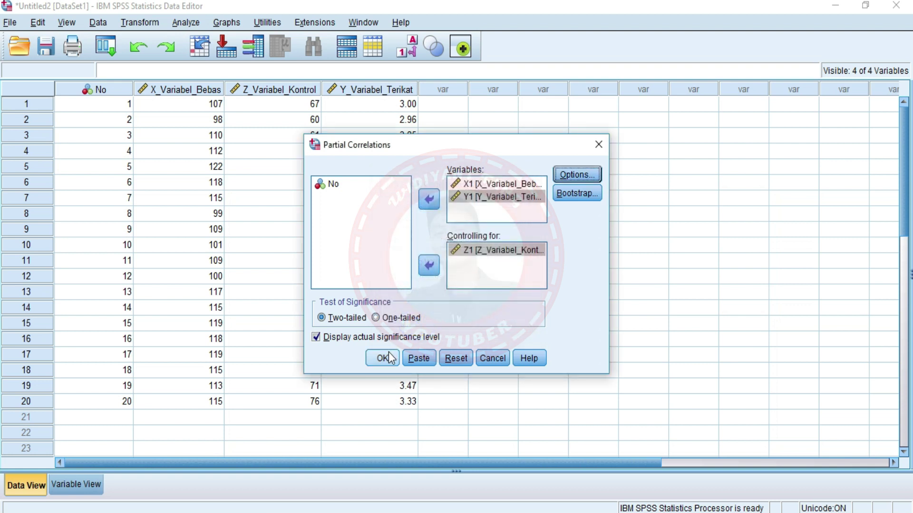
click(383, 358)
- Examine the Descriptive Statistics and Correlations tables in the Partial Corr output
scroll(518, 301, down, 1)
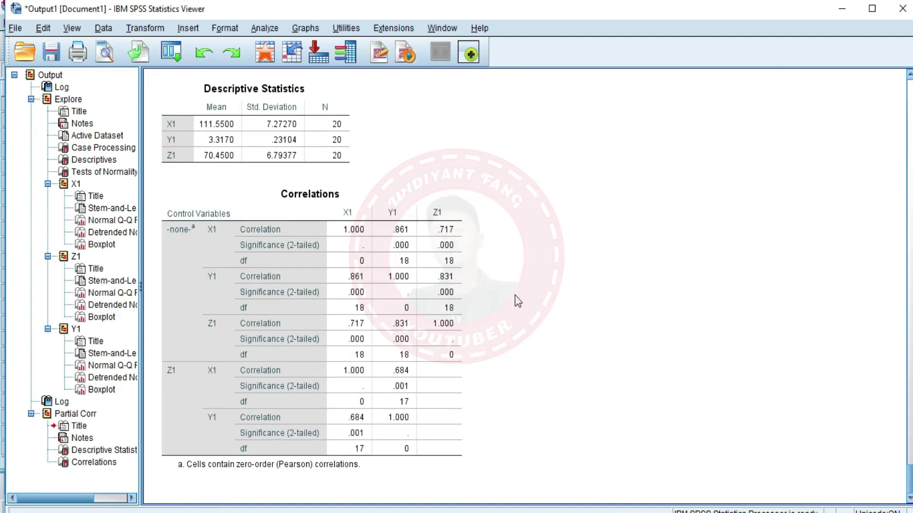
scroll(513, 320, up, 9)
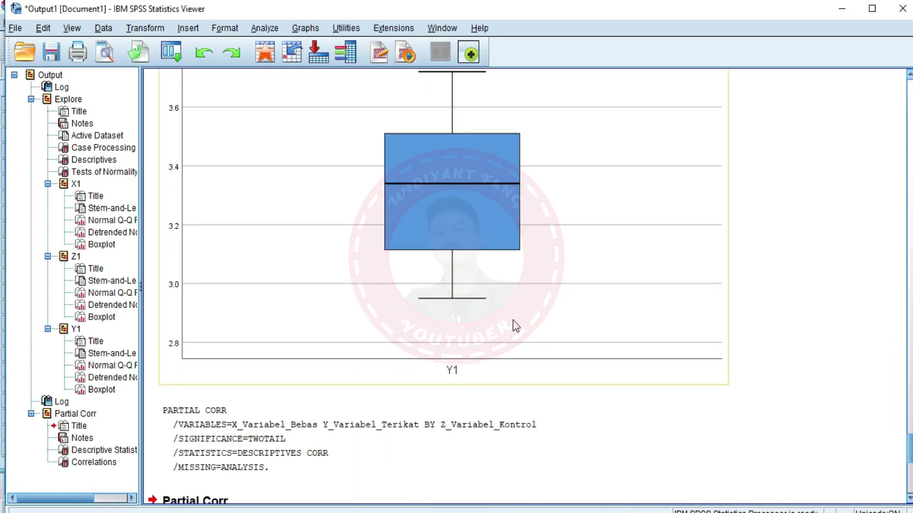
scroll(514, 321, down, 5)
scroll(516, 325, down, 3)
click(247, 271)
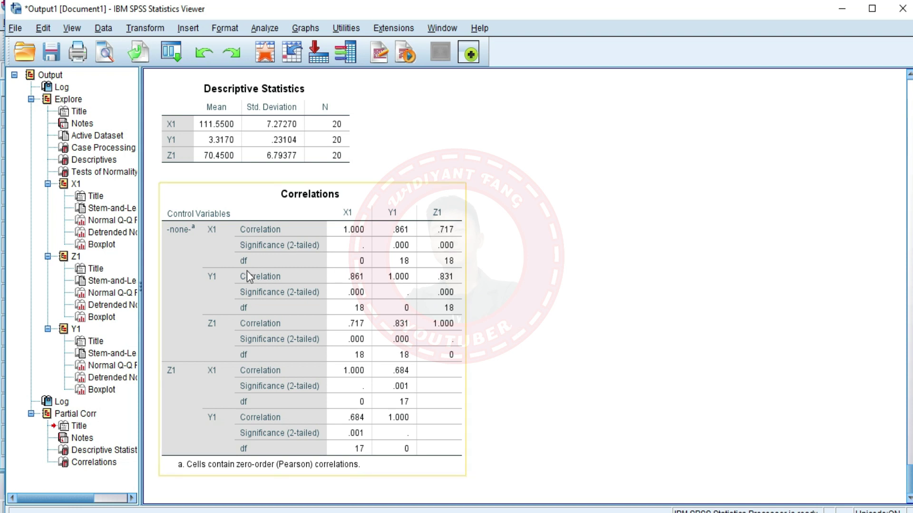
scroll(218, 257, up, 2)
click(312, 187)
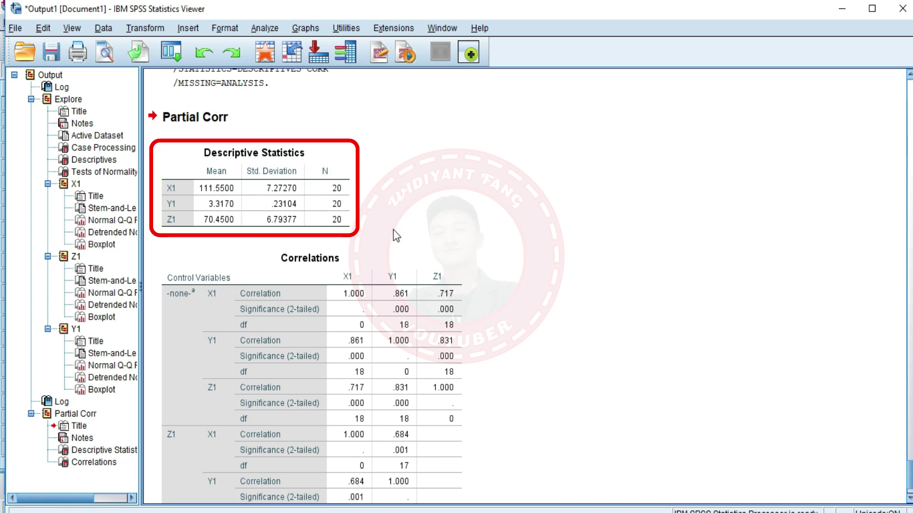
scroll(557, 322, down, 2)
click(219, 321)
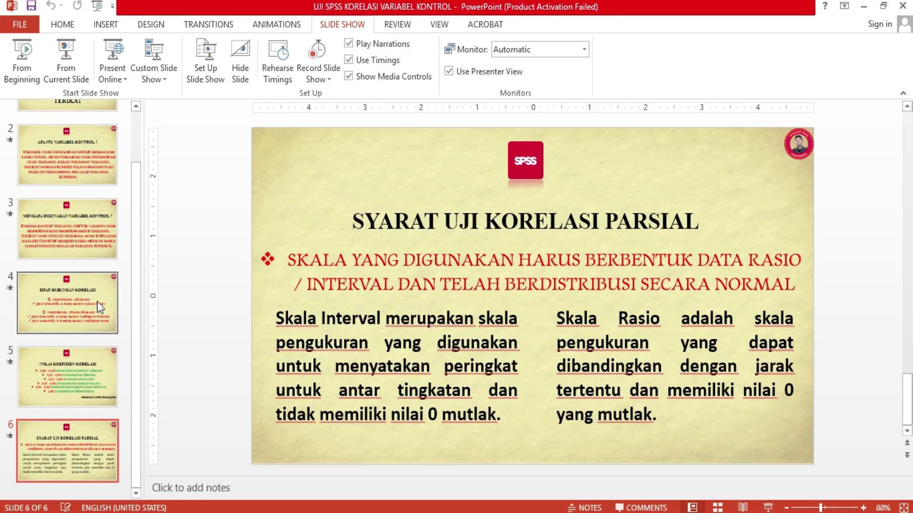
- Compare the Correlations table in the SPSS output with the NILAI KOEFISIEN KORELASI slide in PowerPoint
click(84, 369)
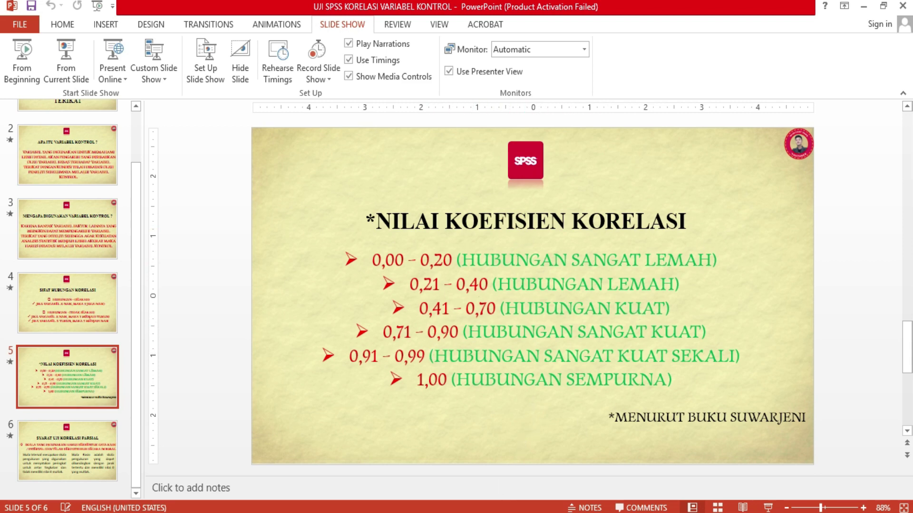
mouse_move(588, 482)
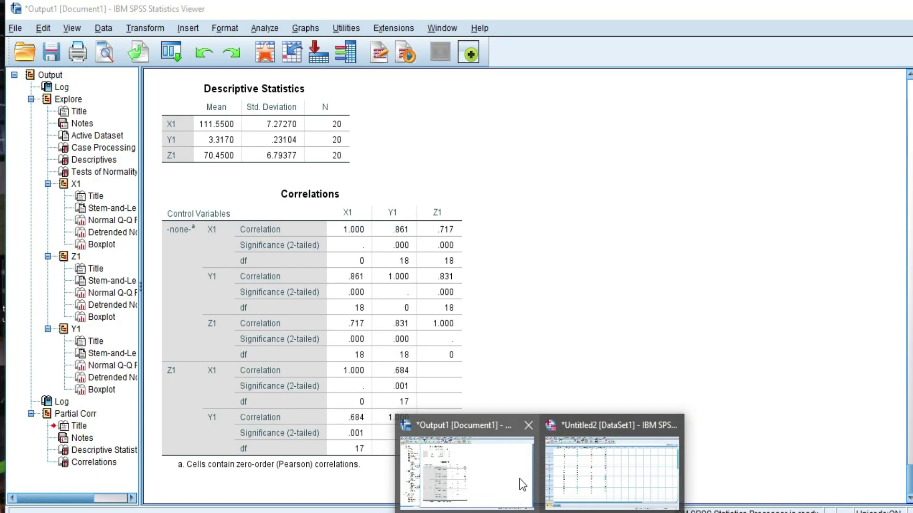
click(522, 484)
click(514, 480)
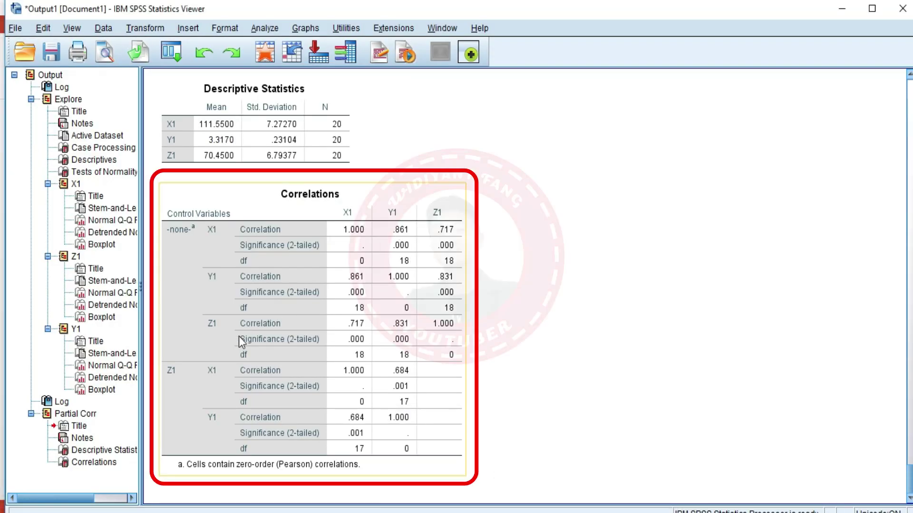
click(155, 380)
click(169, 382)
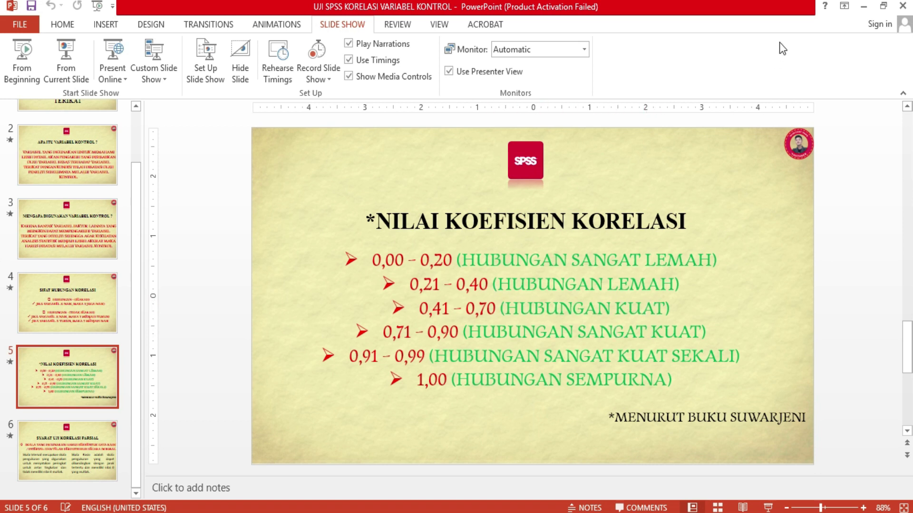
click(864, 7)
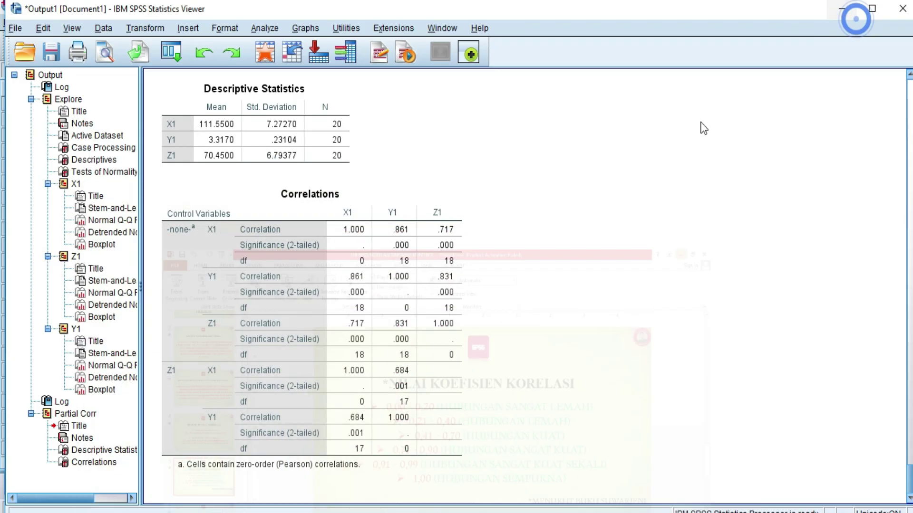
click(864, 6)
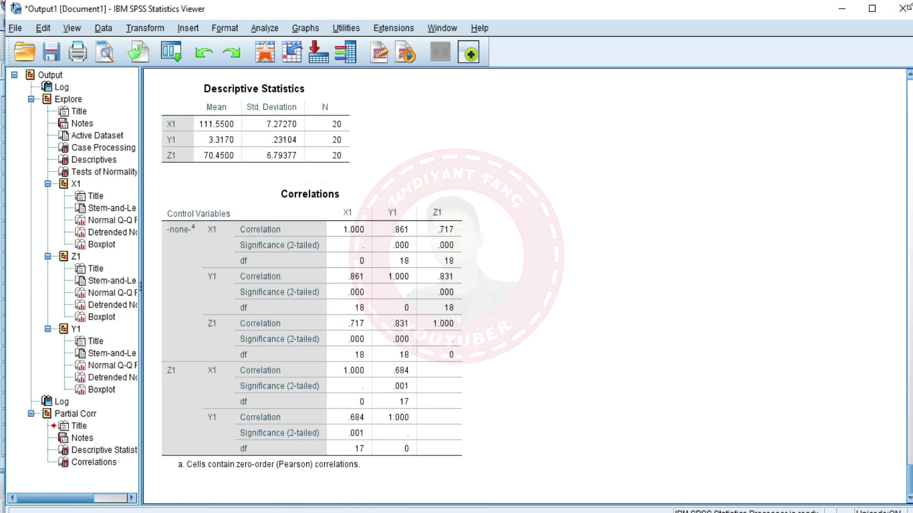
- Start a linear regression on the dataset with X1 and Z1 as the independent variables
click(842, 8)
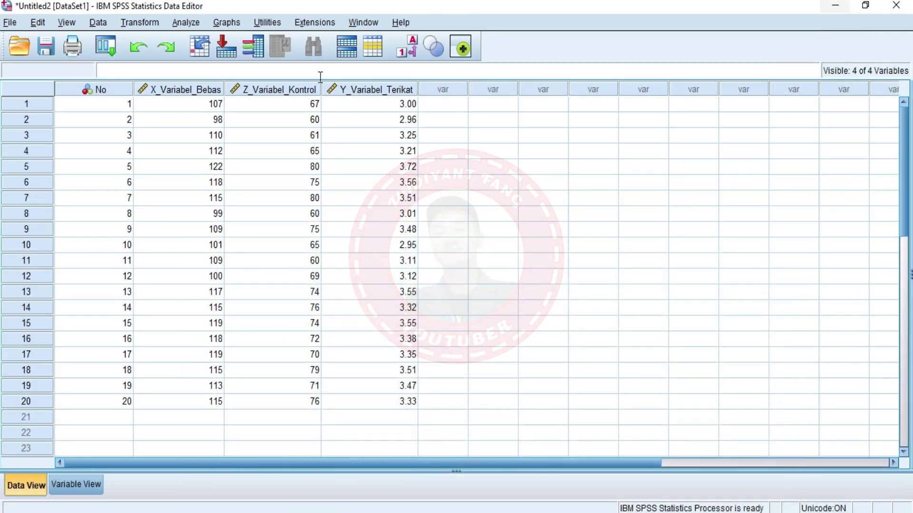
click(195, 26)
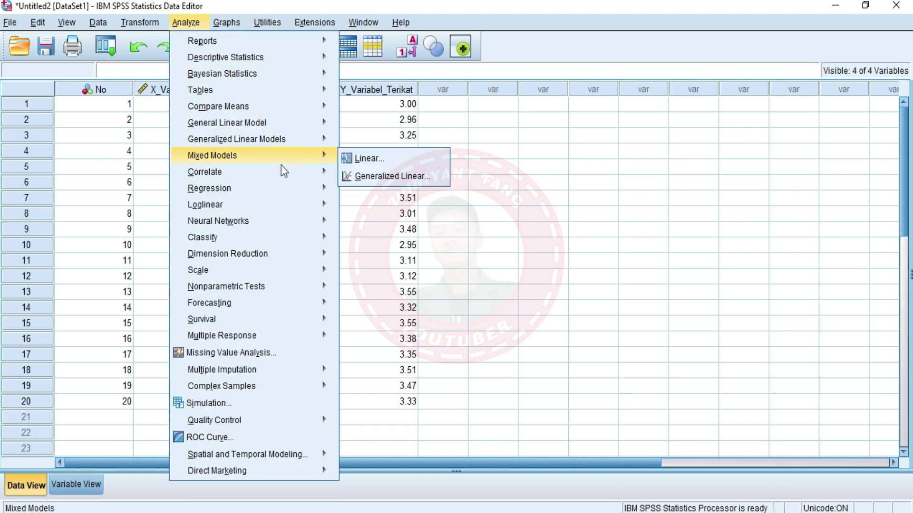
mouse_move(271, 191)
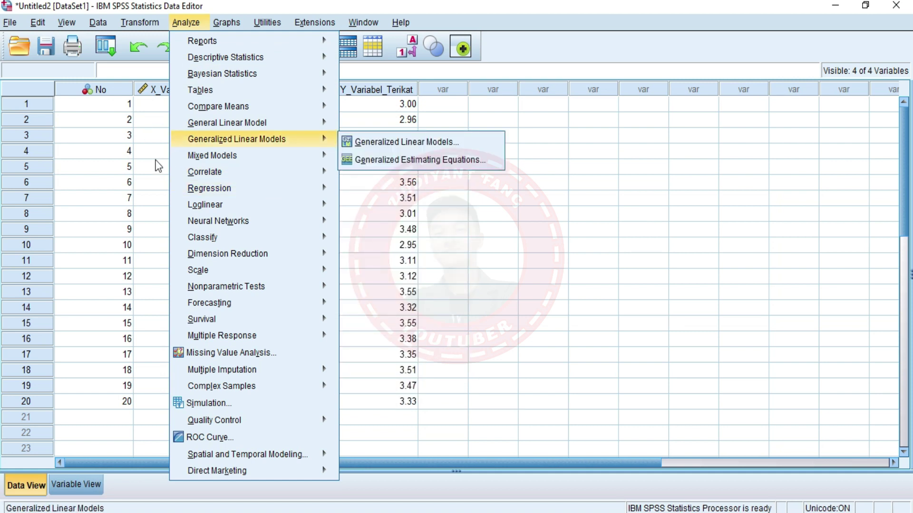
mouse_move(302, 189)
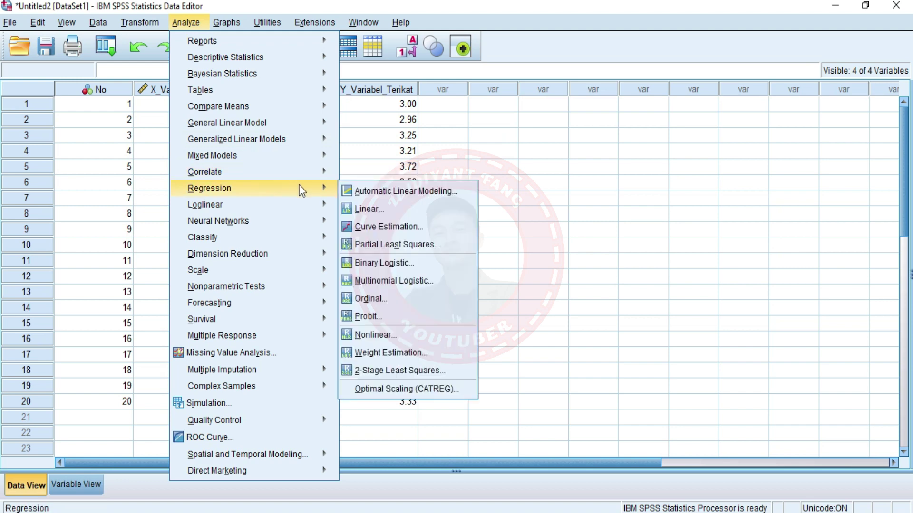
click(432, 209)
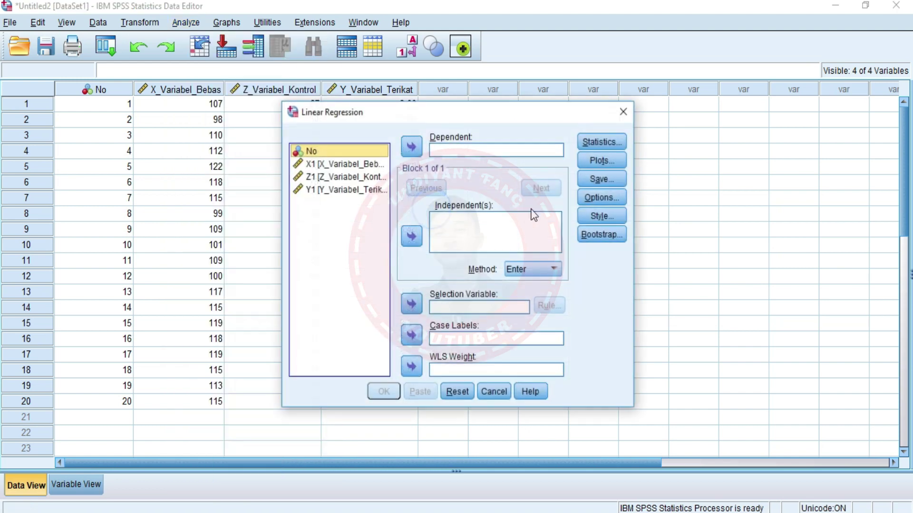
click(366, 176)
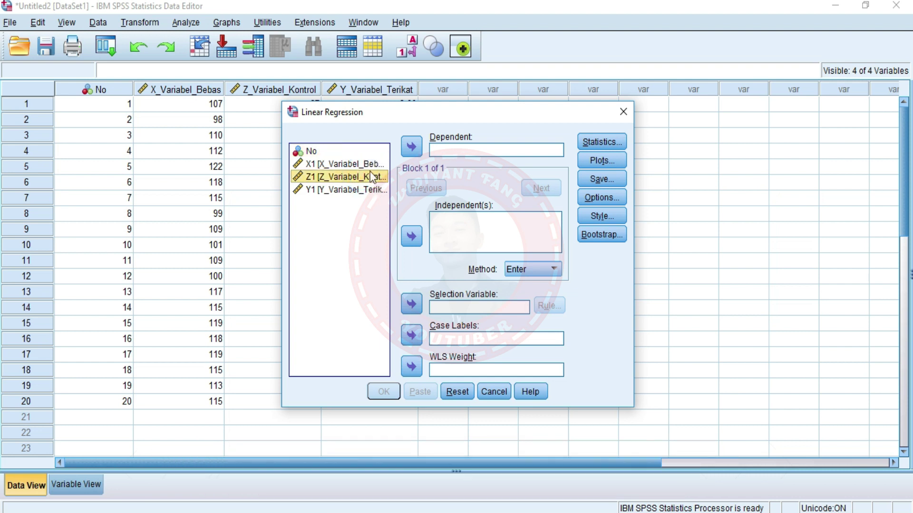
ctrl+click(375, 163)
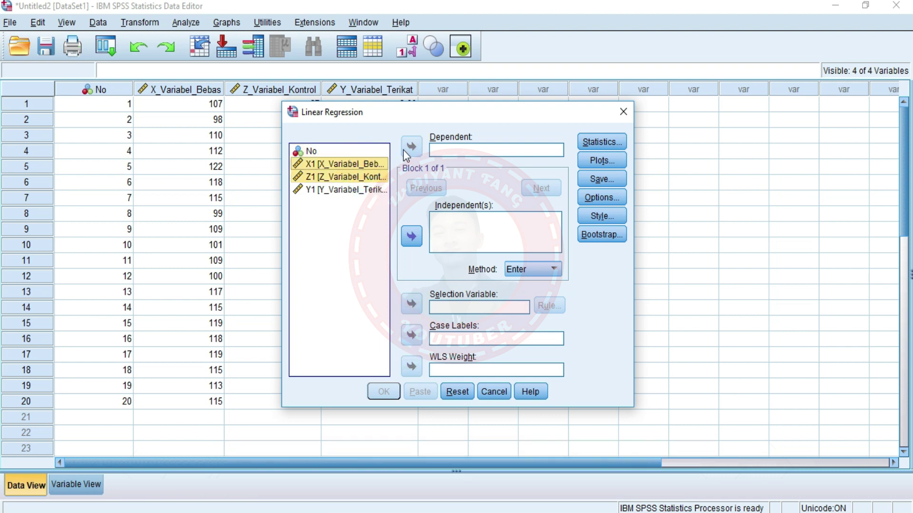
click(411, 236)
- Assign Y1 as the dependent variable of the linear regression
click(359, 177)
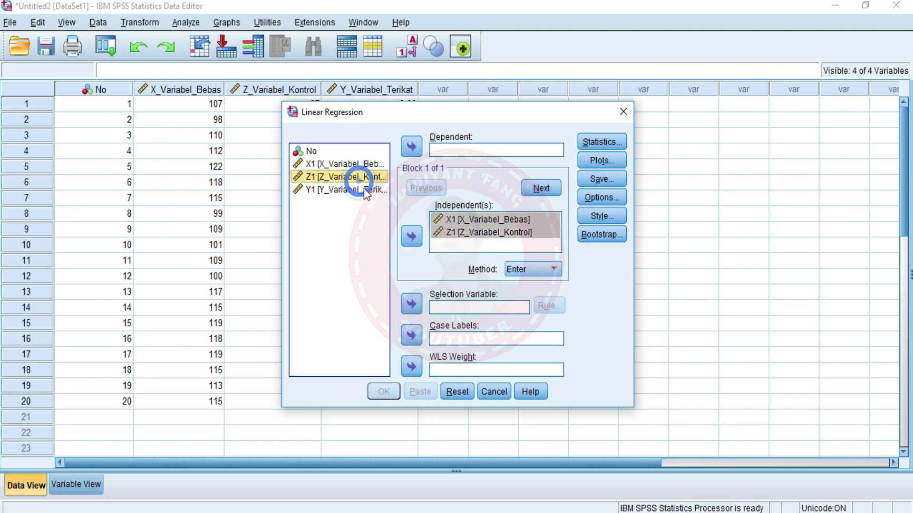
click(364, 190)
click(411, 147)
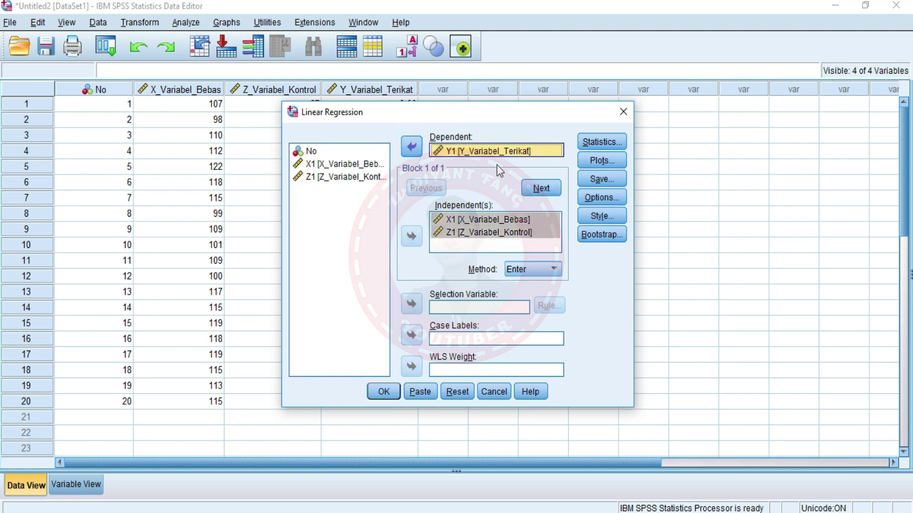
click(504, 233)
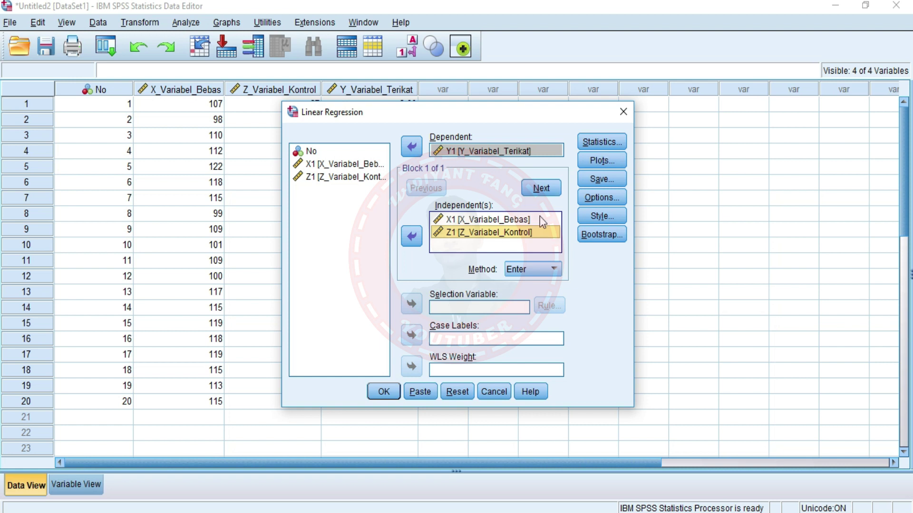
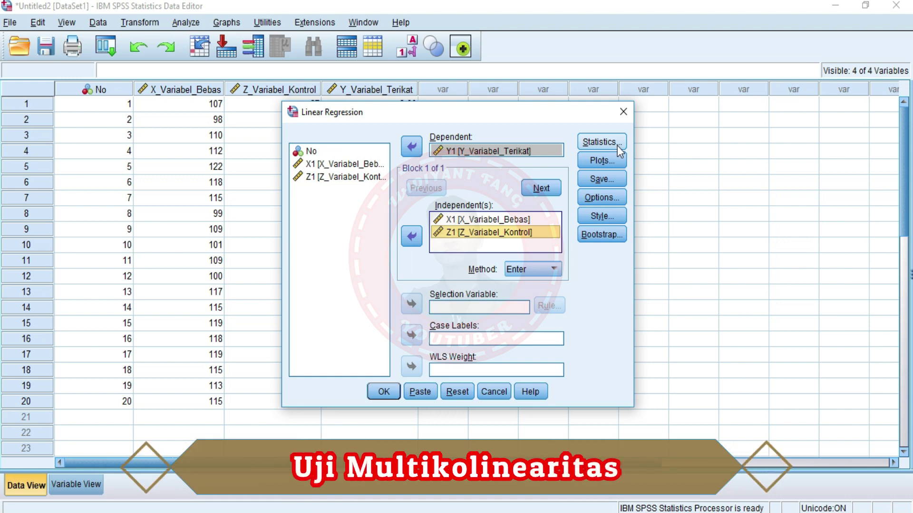
- Request only the covariance matrix and collinearity diagnostics, without Estimates and Model fit, and run the linear regression
click(611, 166)
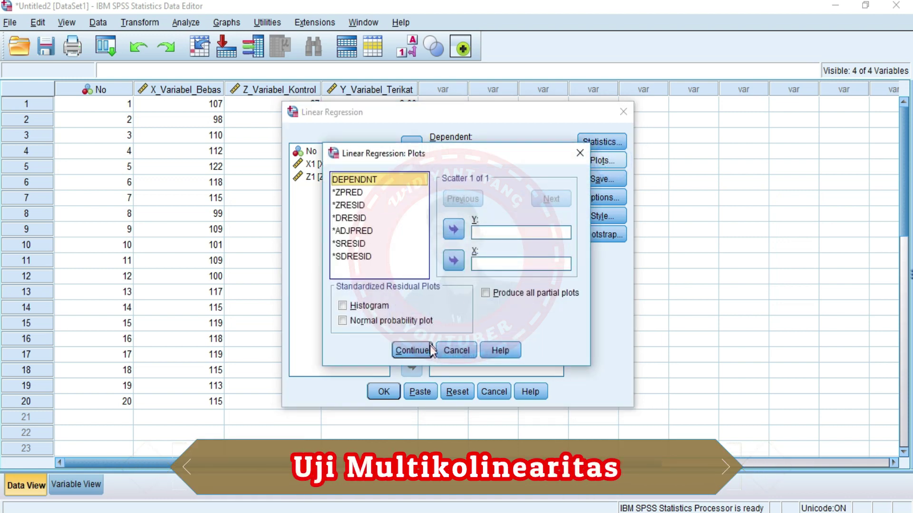
click(457, 350)
click(615, 145)
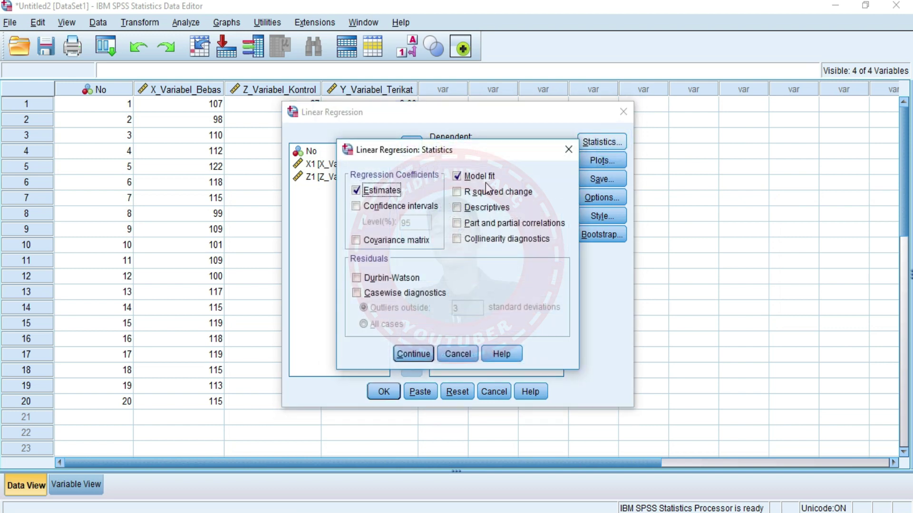
click(383, 190)
click(458, 176)
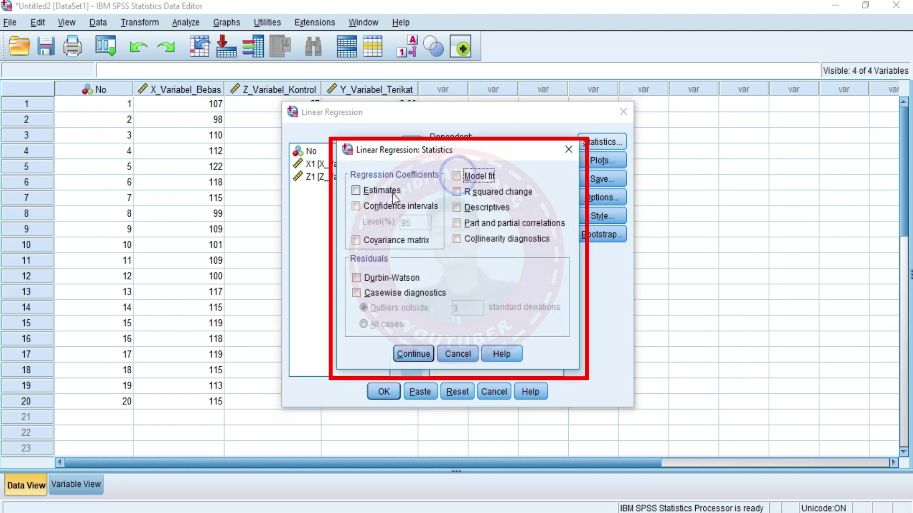
click(400, 240)
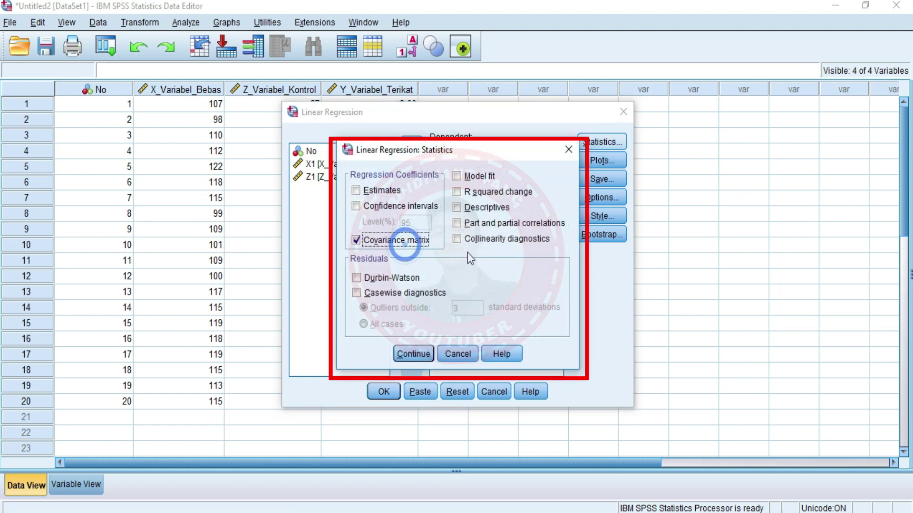
click(496, 239)
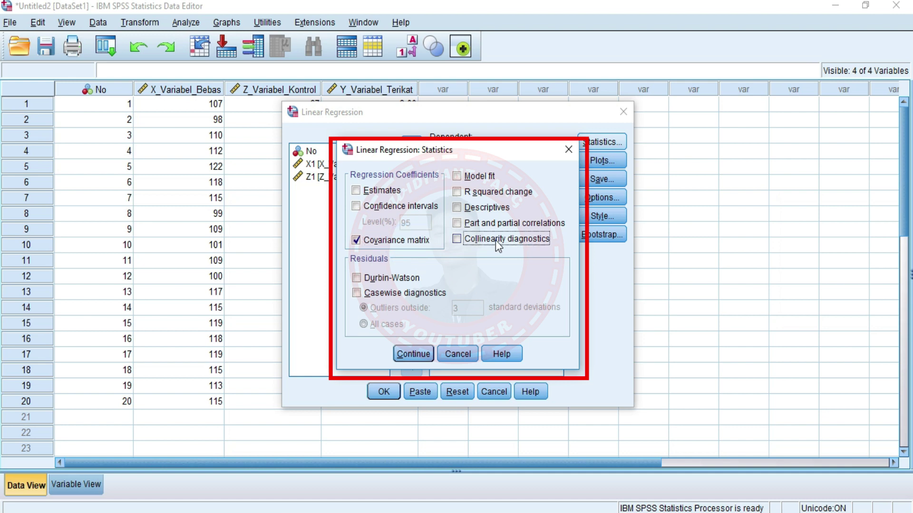
click(399, 356)
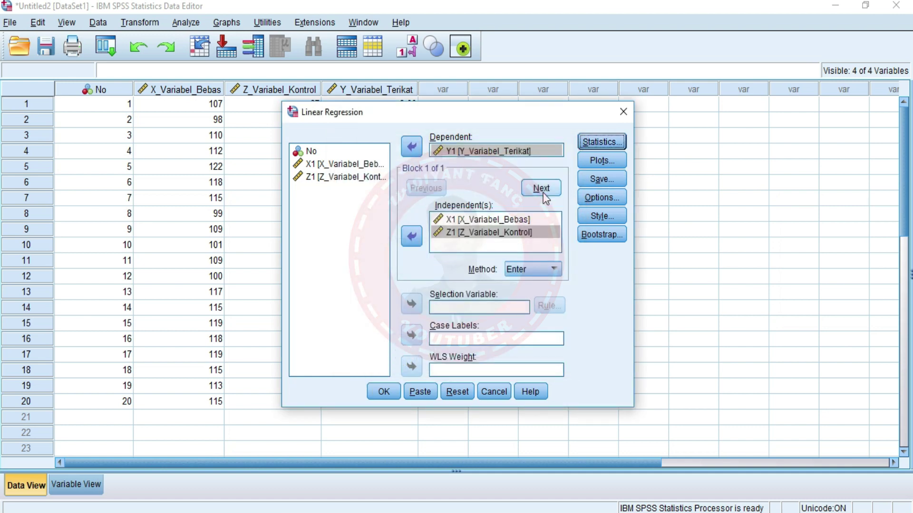
click(383, 393)
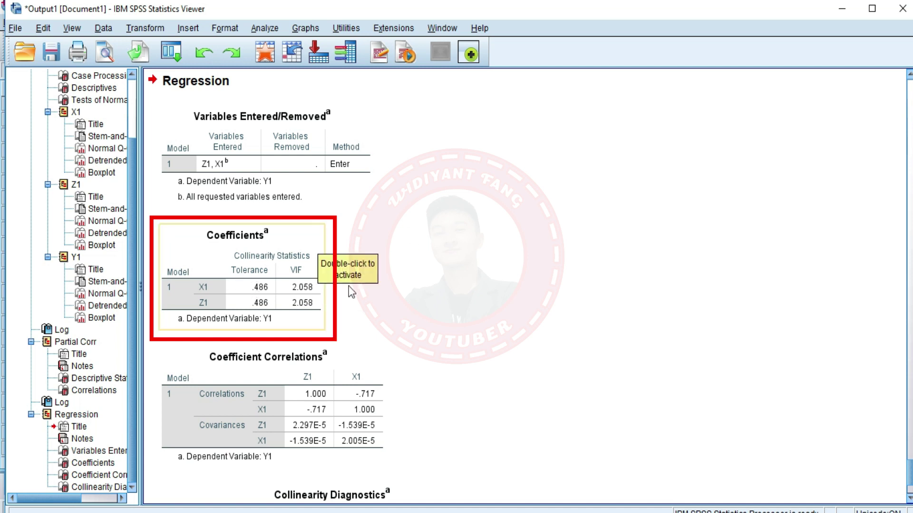
- Reopen the linear regression of Y1 and request only Estimates and Model fit, excluding the covariance matrix and collinearity diagnostics
click(839, 12)
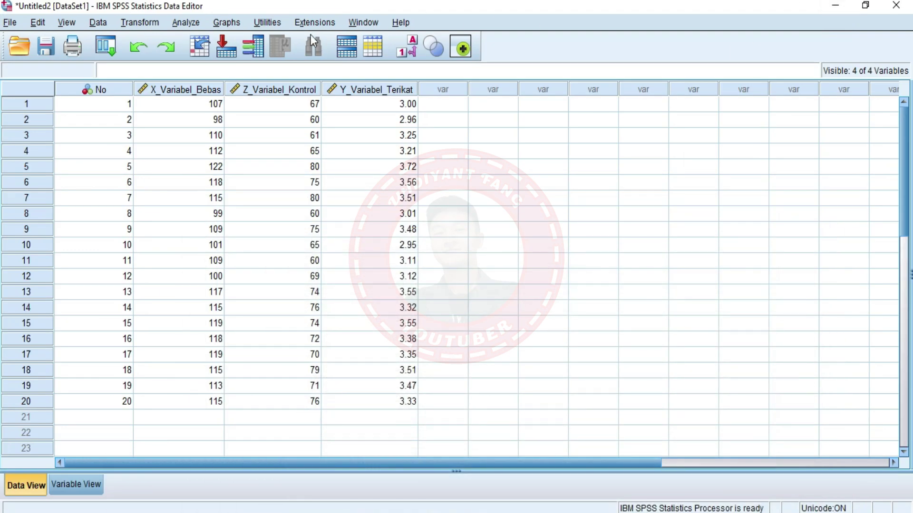
click(194, 26)
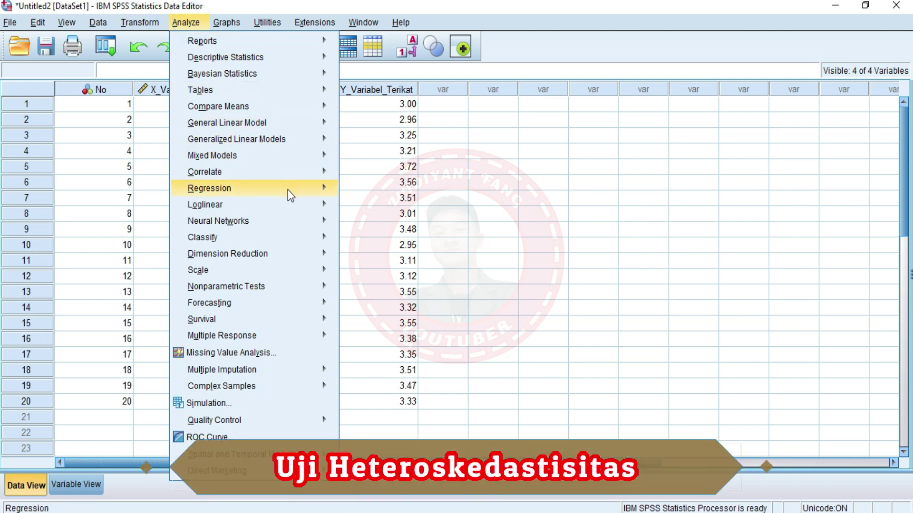
mouse_move(297, 191)
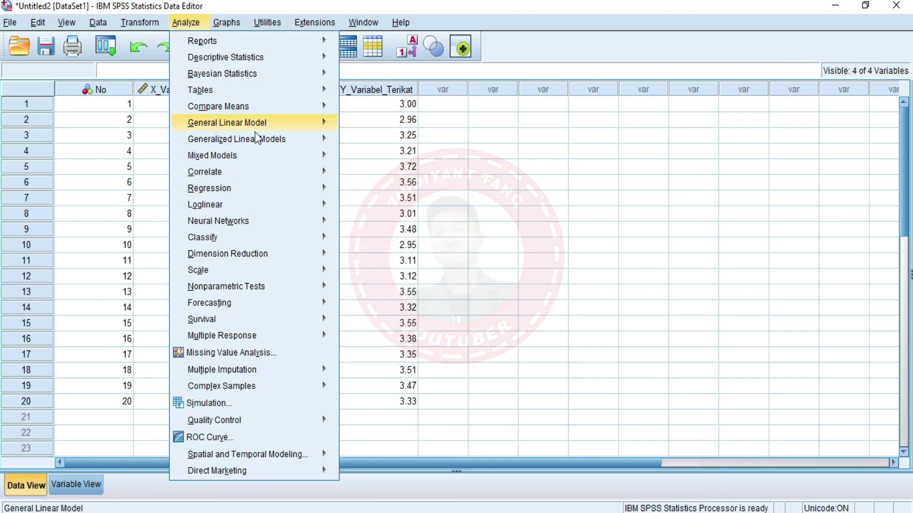
click(367, 209)
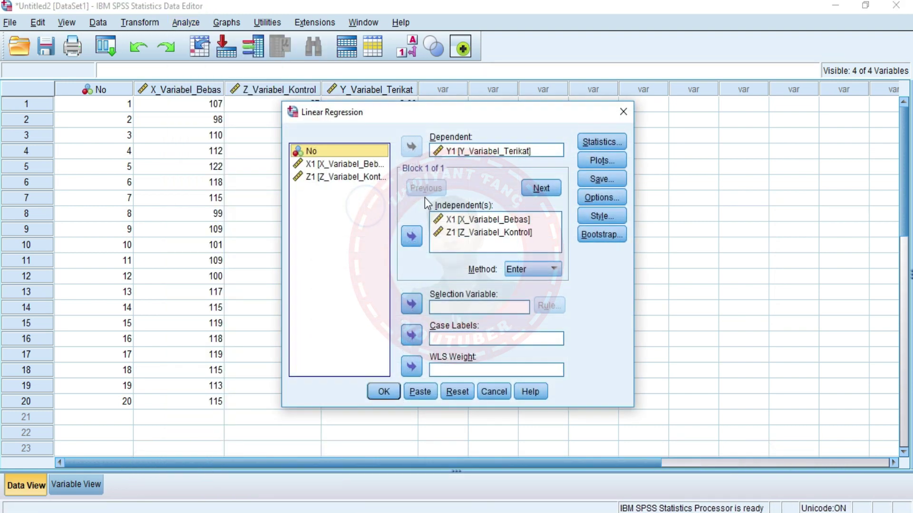
click(597, 141)
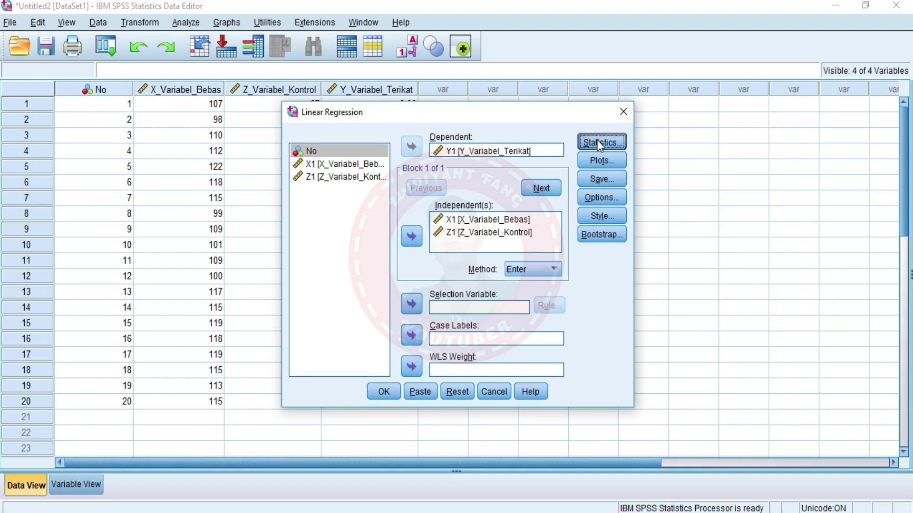
click(418, 240)
click(457, 238)
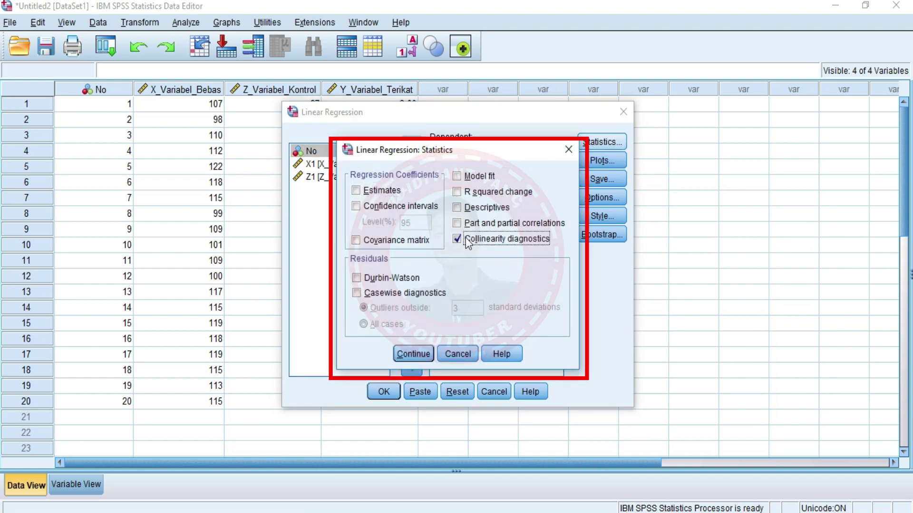
click(395, 192)
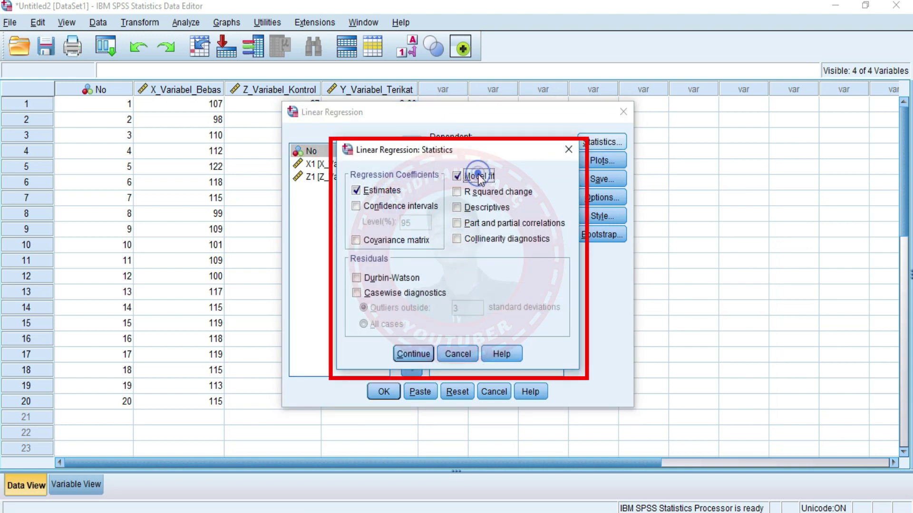
click(464, 177)
click(413, 354)
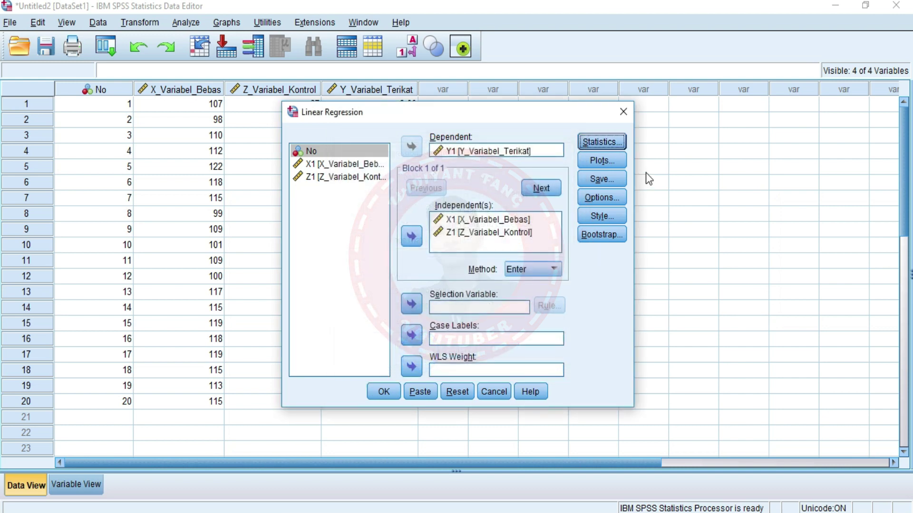
- Add a scatterplot with *SRESID on Y and *ZPRED on X, run the regression, and view the resulting chart
click(609, 167)
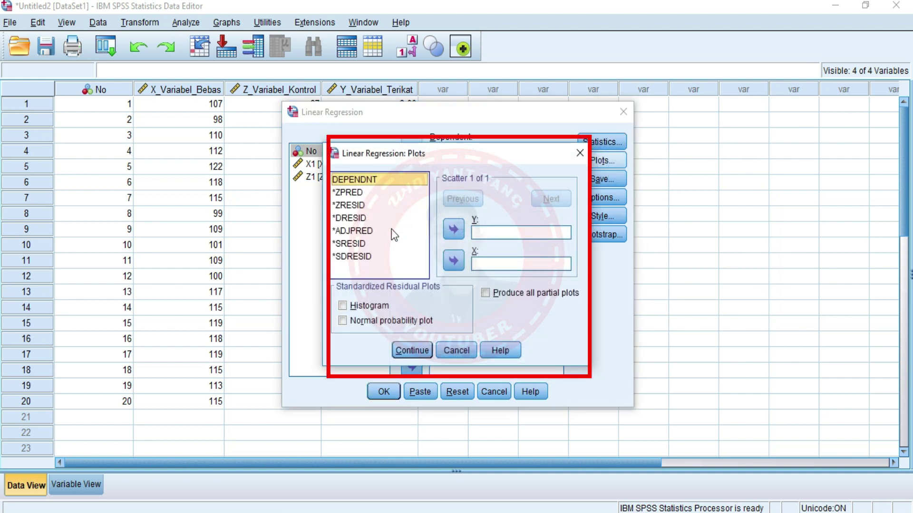
click(356, 244)
click(454, 230)
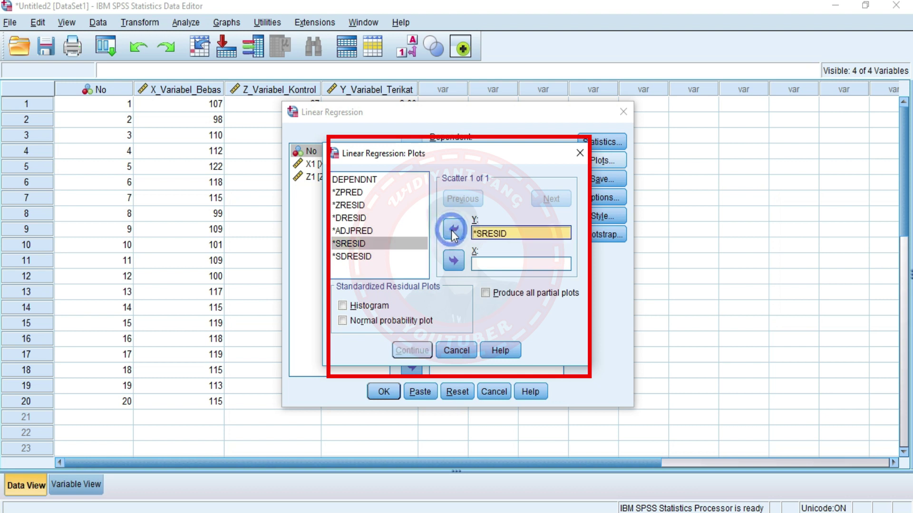
click(386, 183)
click(377, 192)
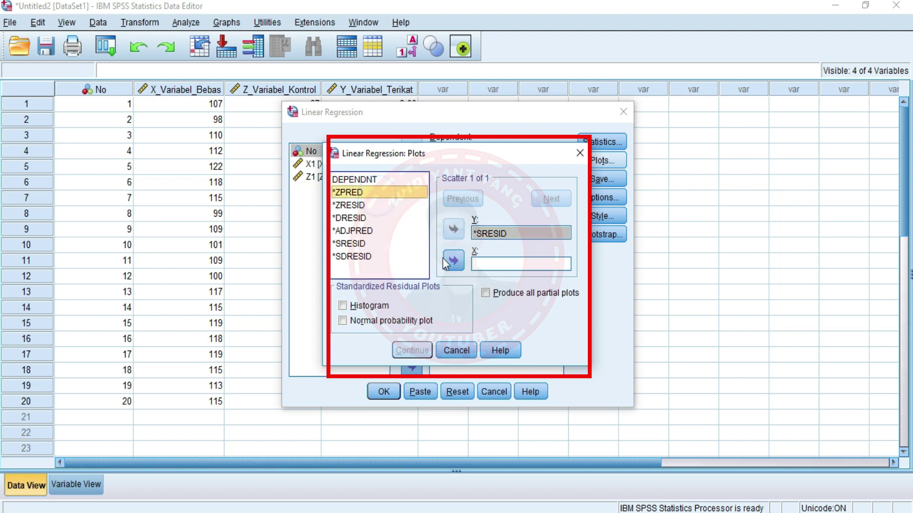
click(453, 260)
click(410, 352)
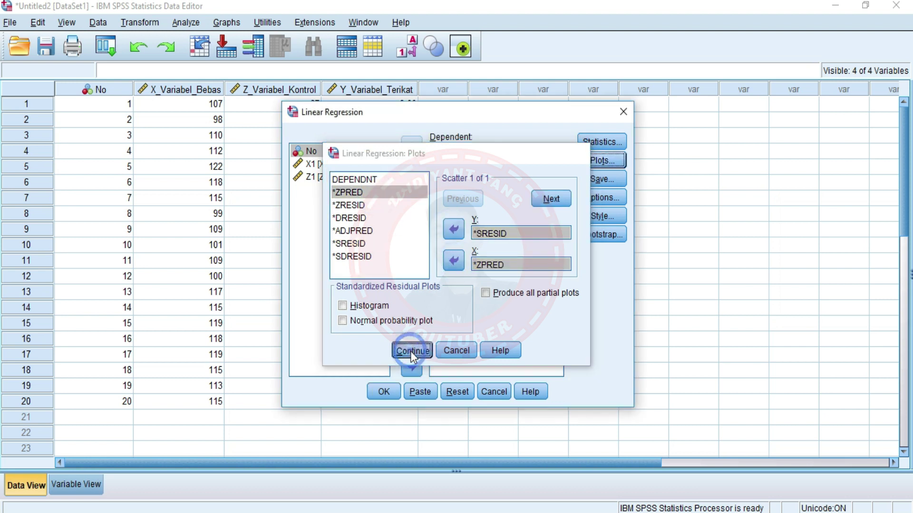
click(384, 392)
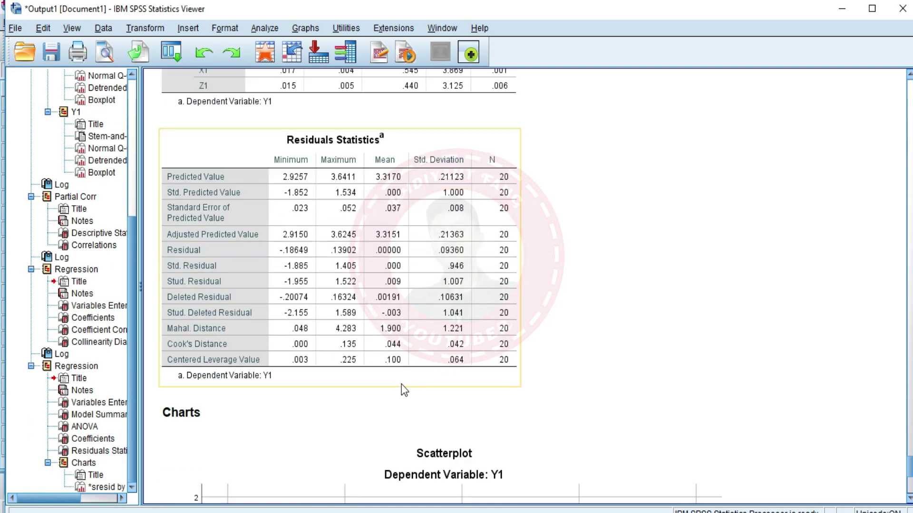
scroll(404, 389, down, 8)
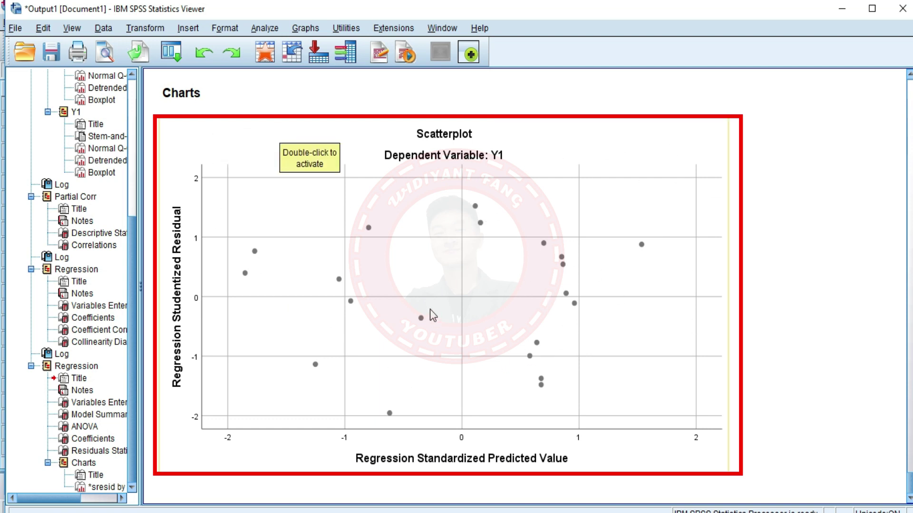
click(842, 13)
click(151, 28)
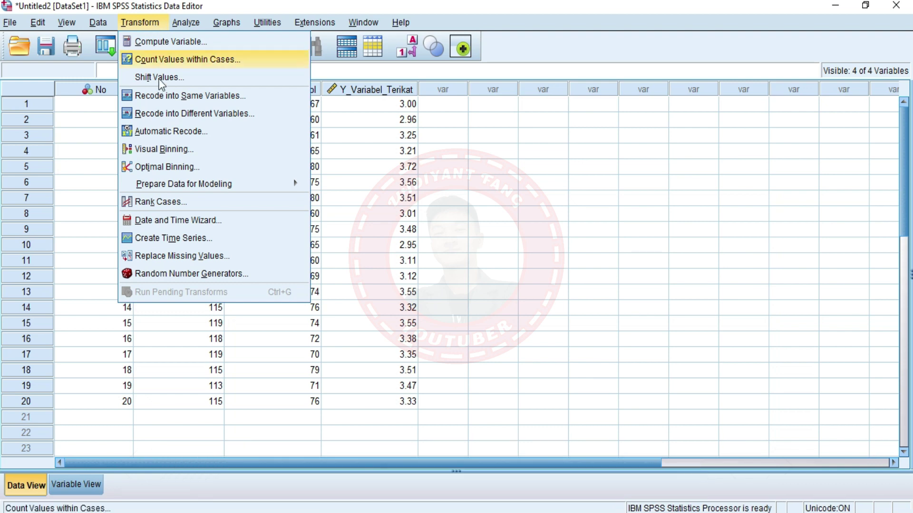
click(207, 46)
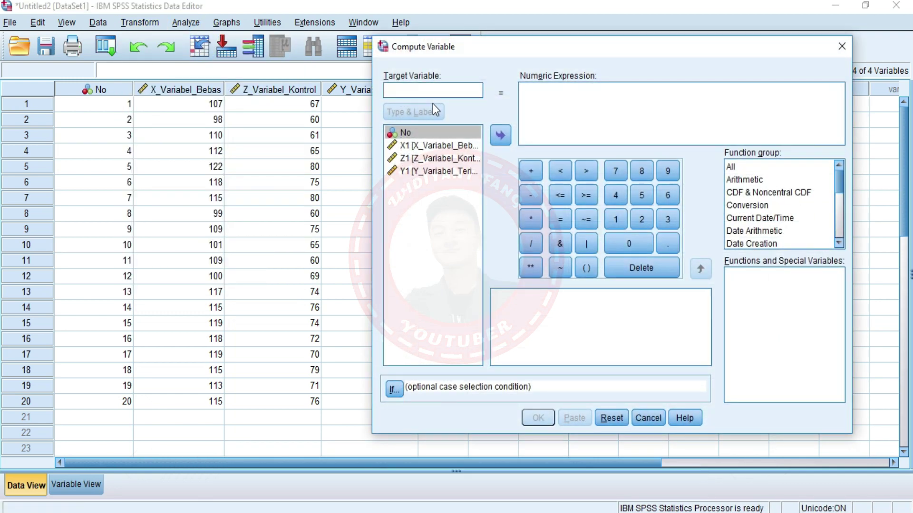
text(ABRES)
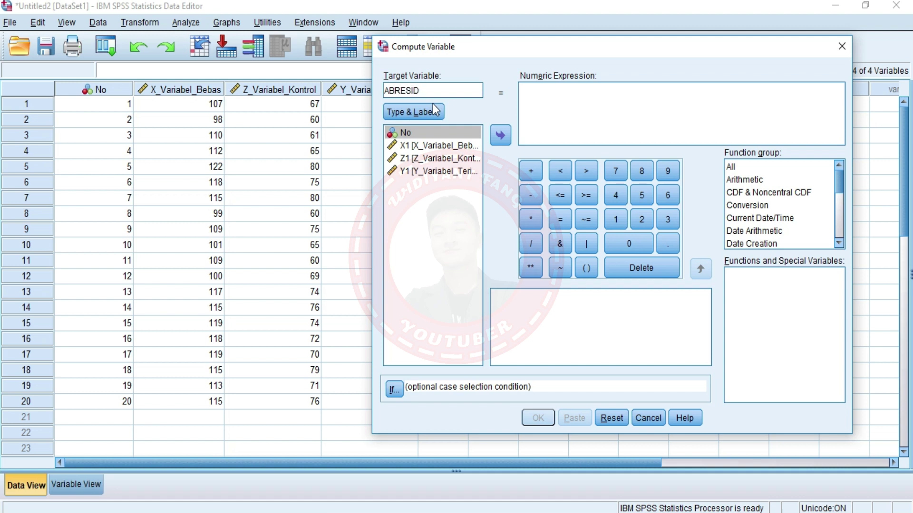
text(ID)
click(548, 129)
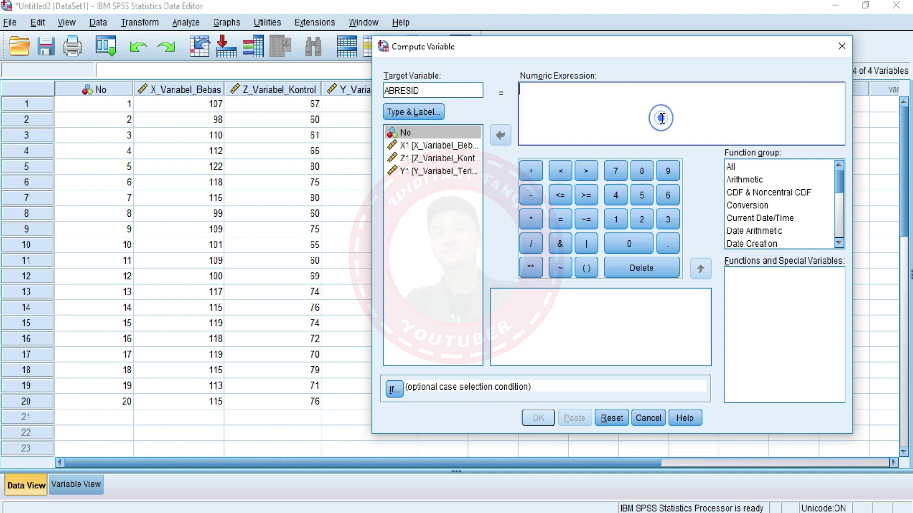
click(736, 181)
click(730, 275)
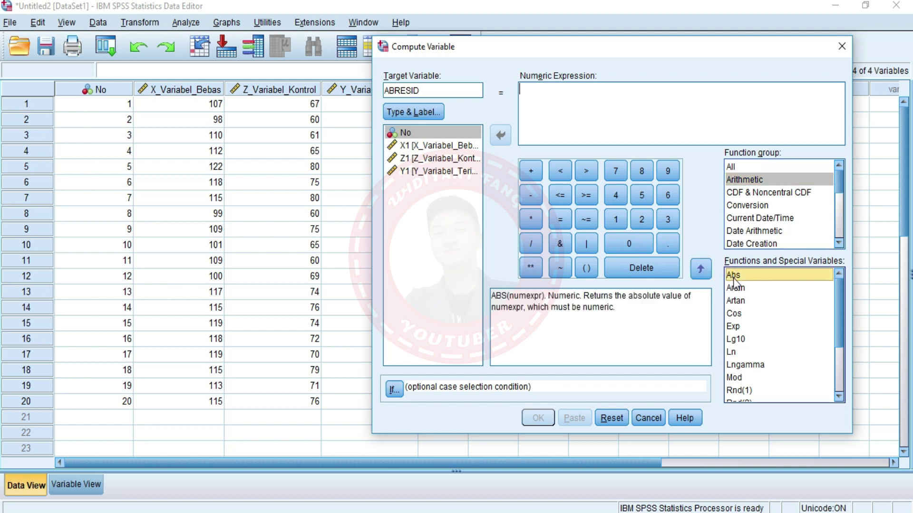
double_click(732, 275)
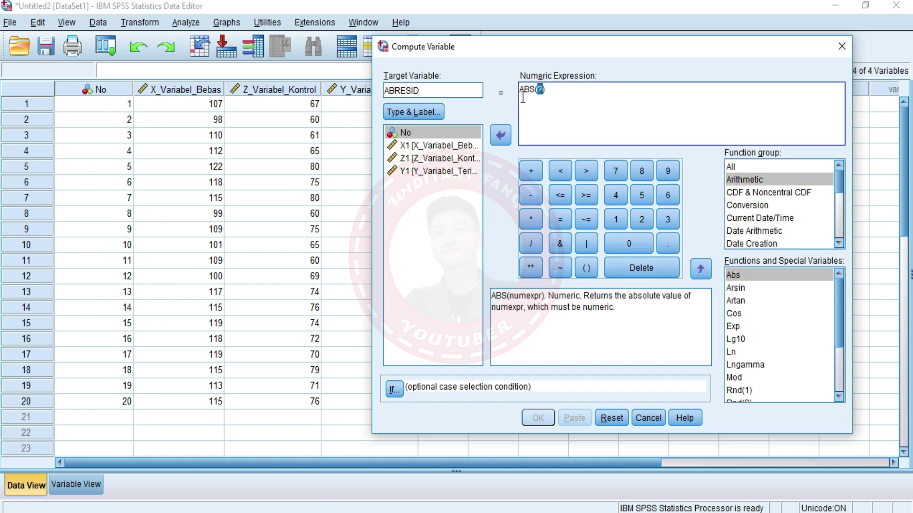
click(647, 419)
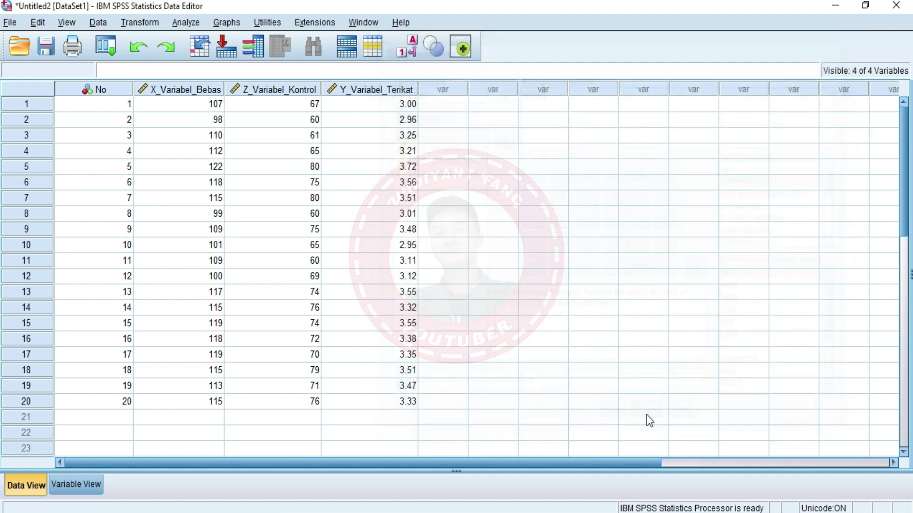
- Reopen the linear regression of Y1 on X1 and Z1, save the unstandardized residuals as a variable, and run it
click(197, 24)
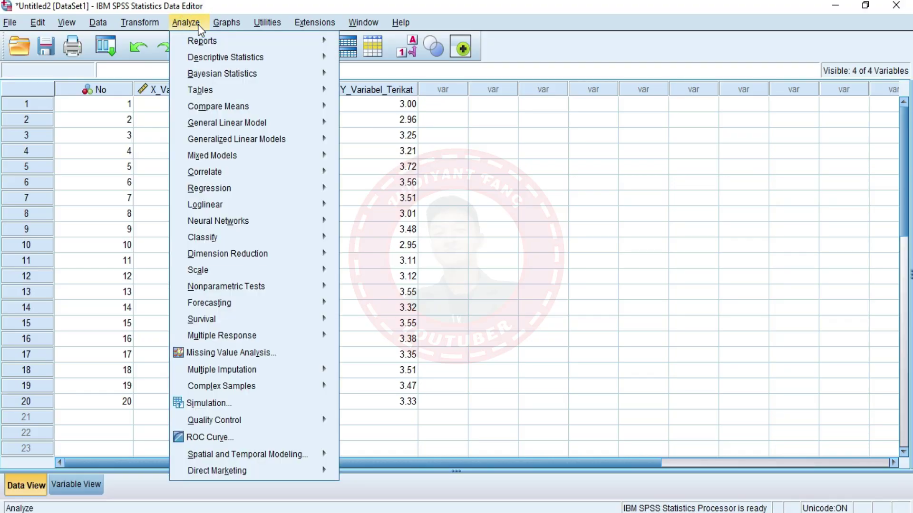
click(261, 193)
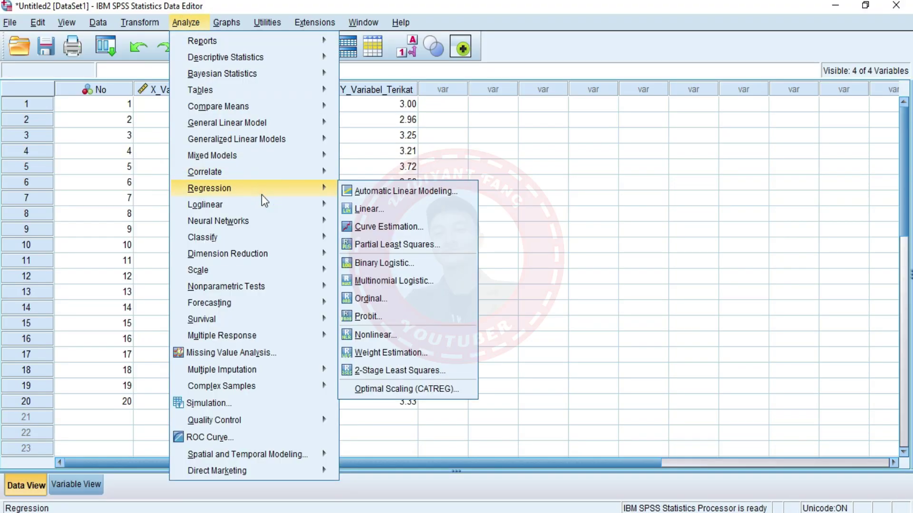
click(409, 208)
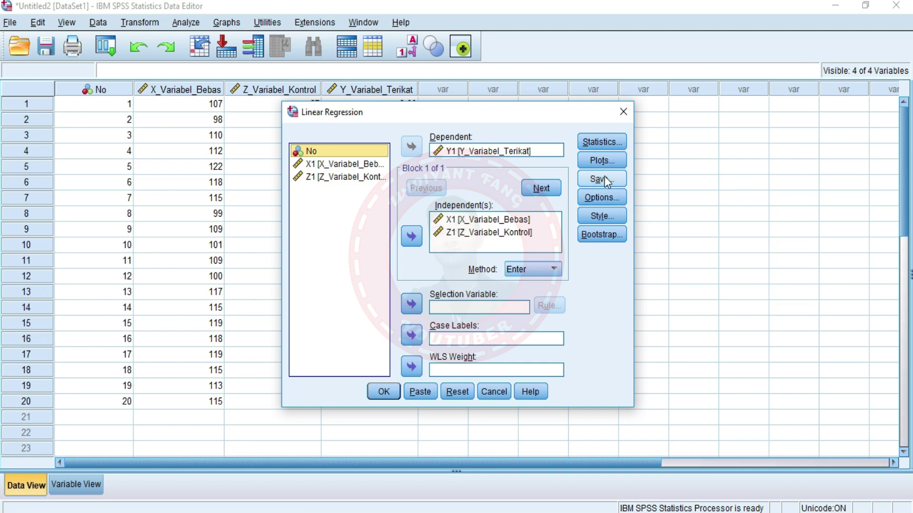
click(604, 179)
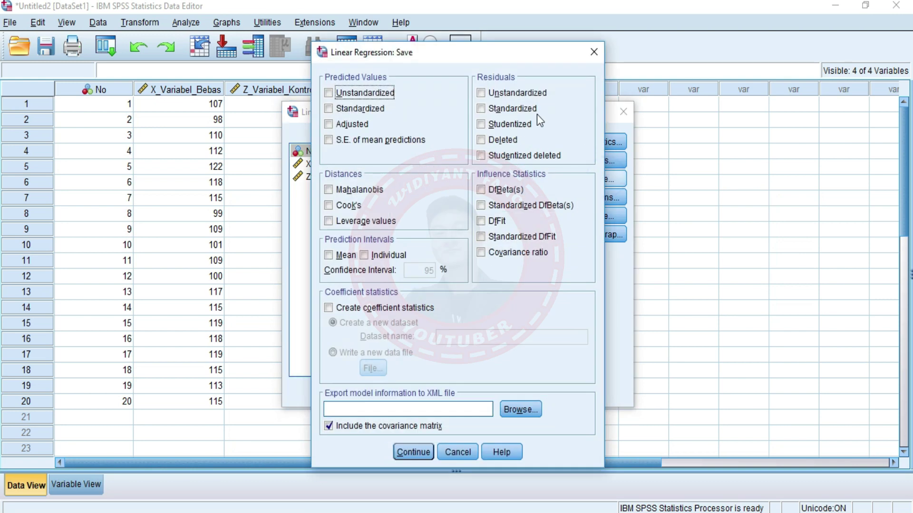
click(481, 93)
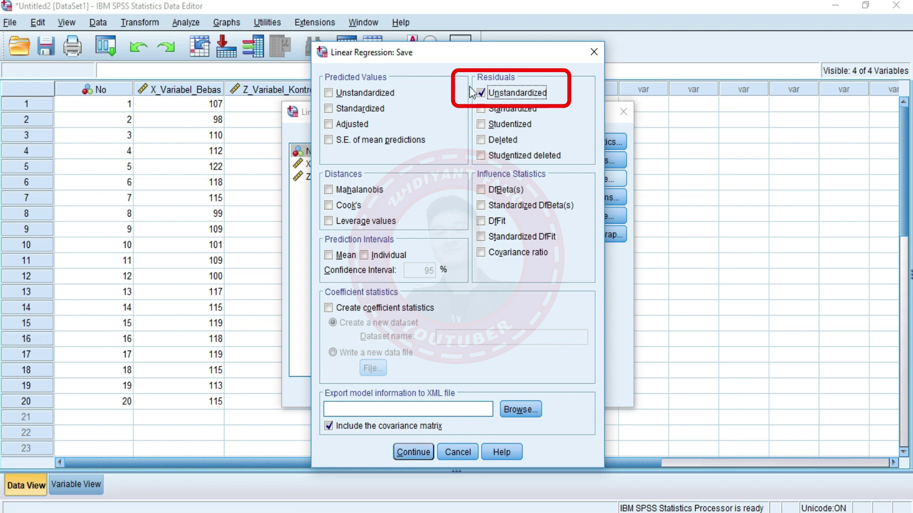
click(412, 451)
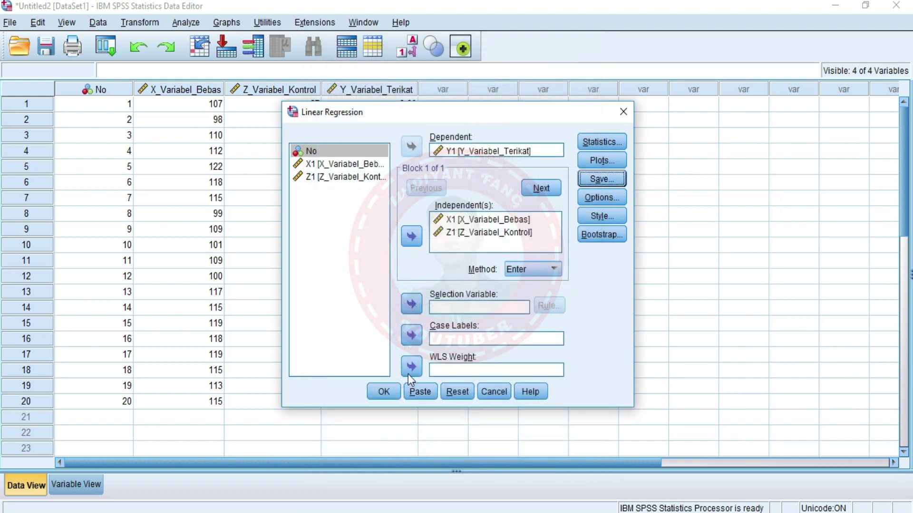
click(385, 392)
scroll(490, 423, down, 15)
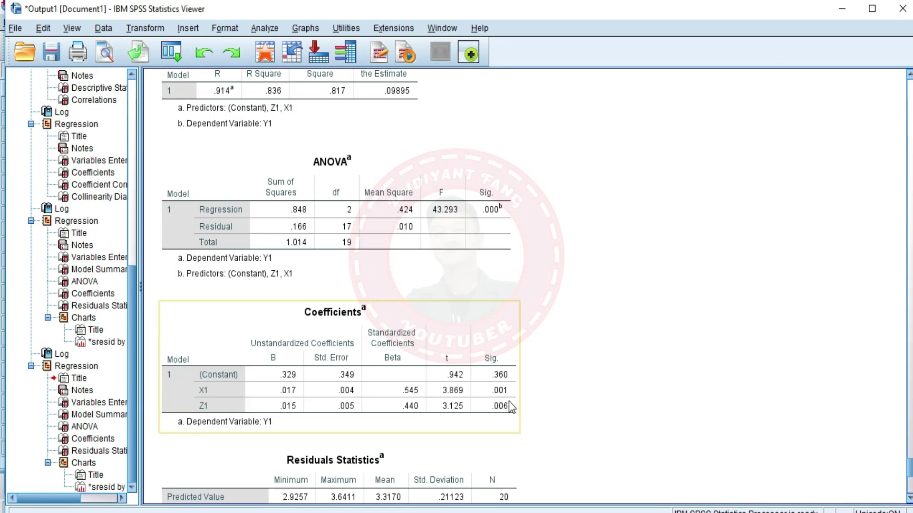
scroll(489, 423, down, 2)
- Return to the data set and compute a new variable ABRESID with the arithmetic expression ABS(RES_1)
mouse_move(503, 480)
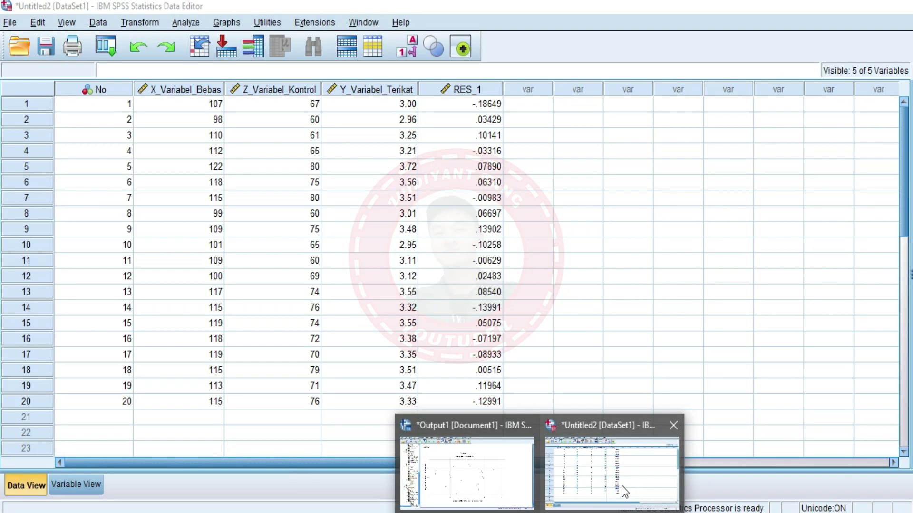
click(617, 483)
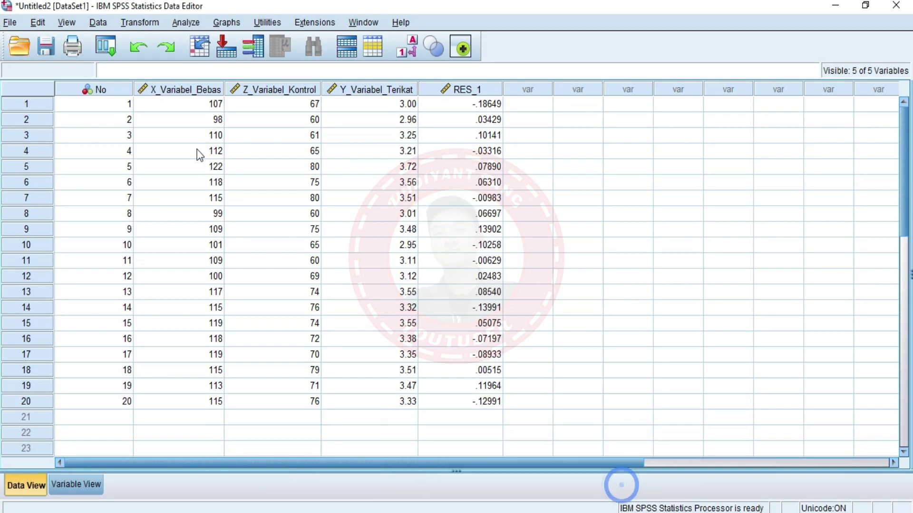
click(150, 23)
click(168, 43)
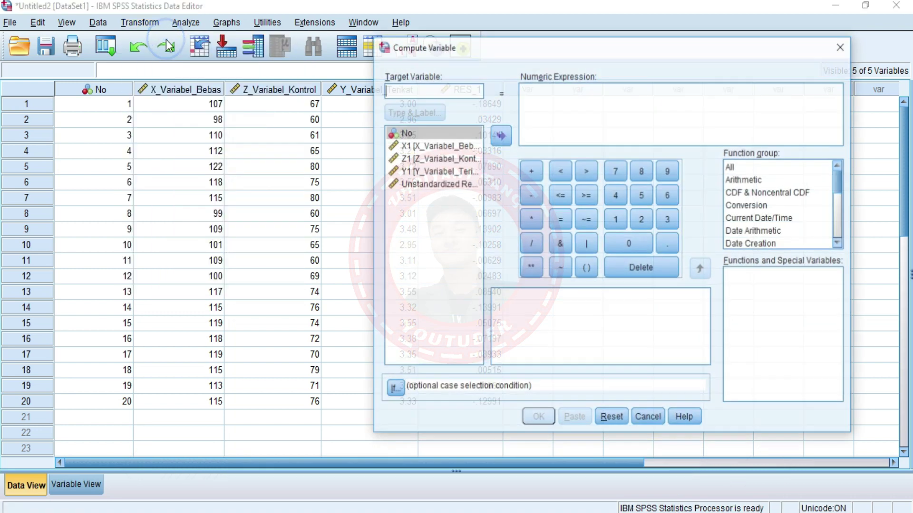
click(433, 92)
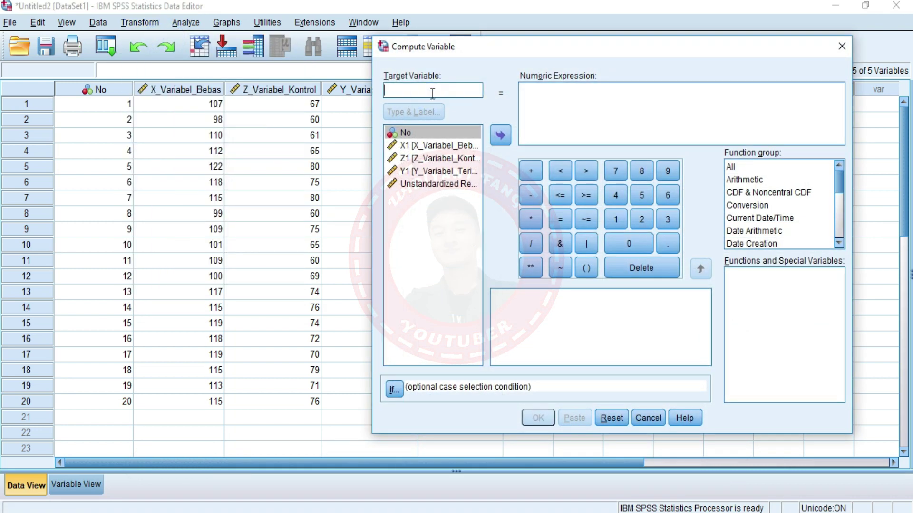
text(ABRESID)
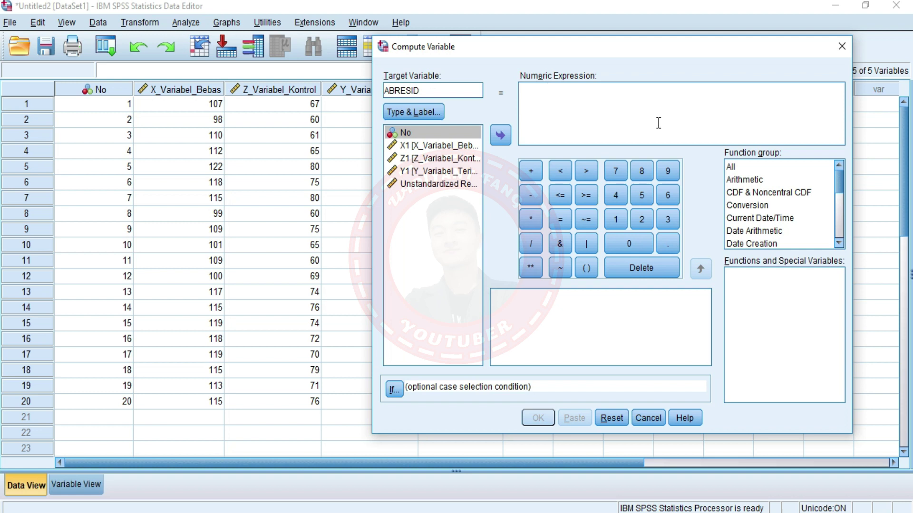
click(657, 123)
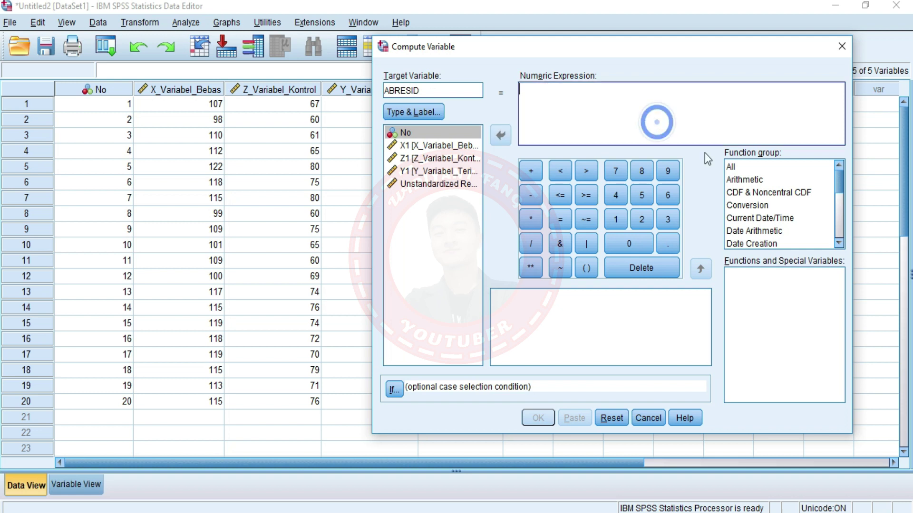
click(744, 179)
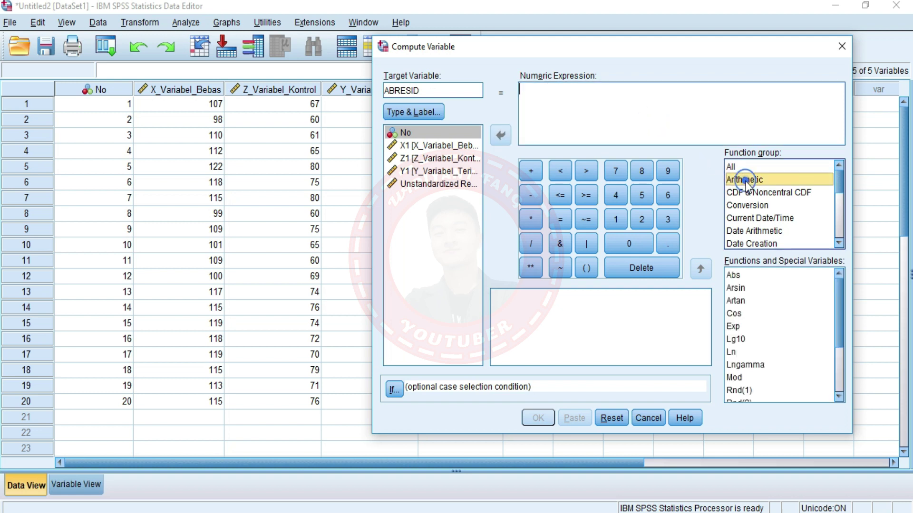
double_click(733, 276)
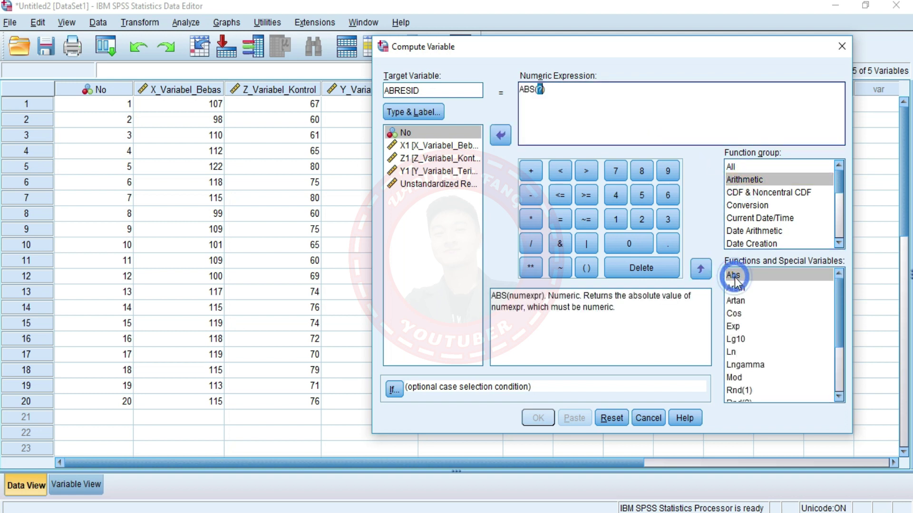
double_click(431, 185)
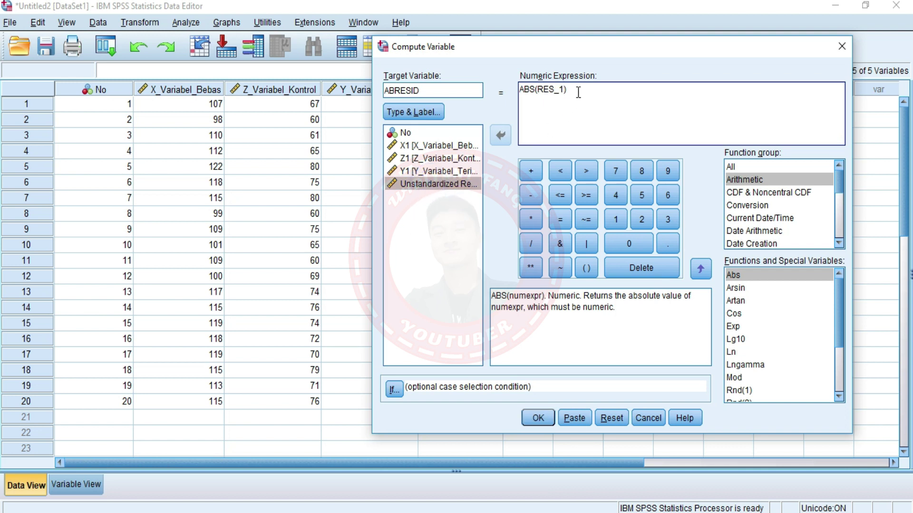
click(540, 415)
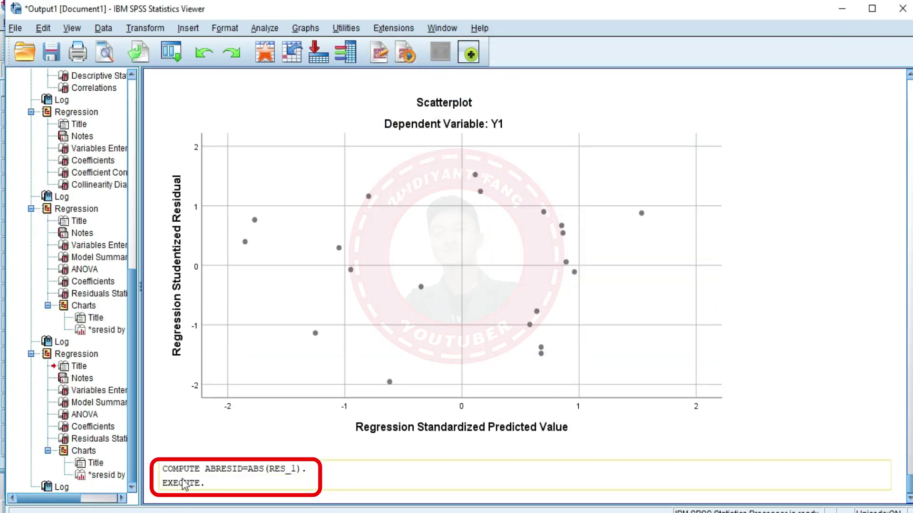
- Reopen the linear regression from the data set and replace Y1 with ABRESID as the dependent variable
click(841, 9)
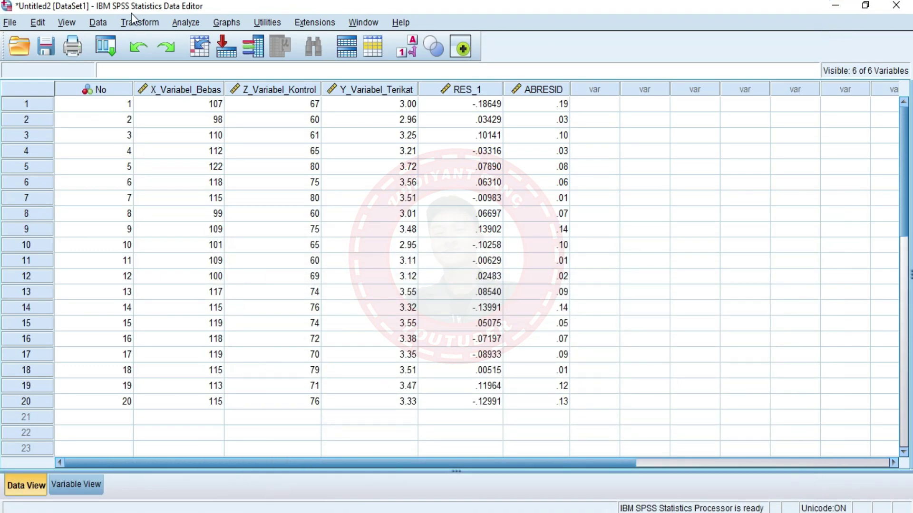
click(172, 23)
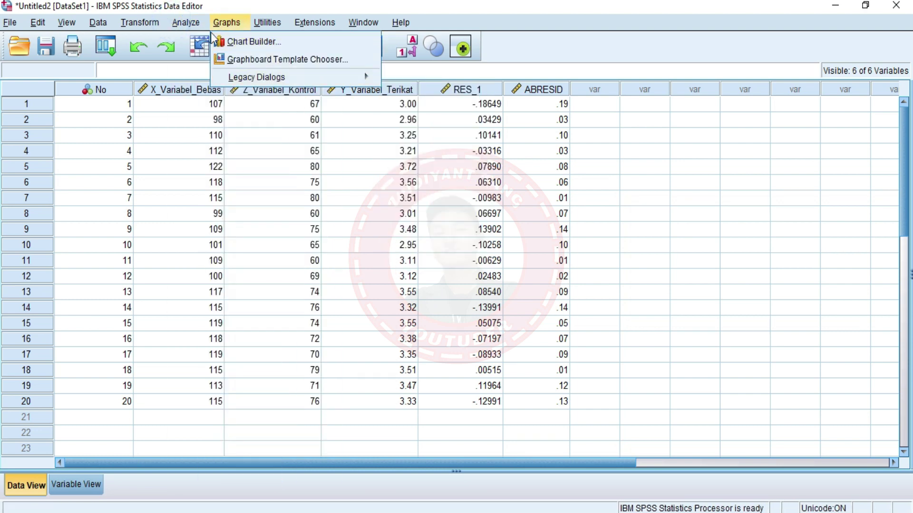
mouse_move(257, 190)
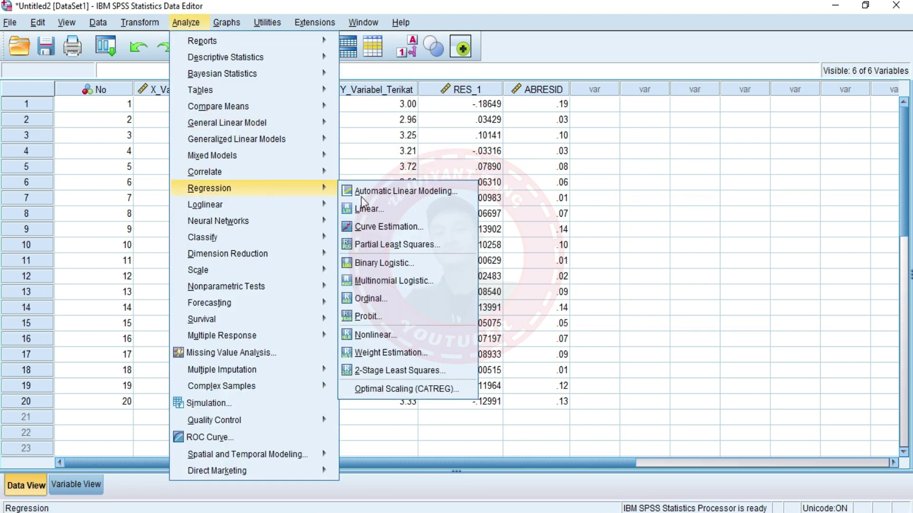
click(389, 214)
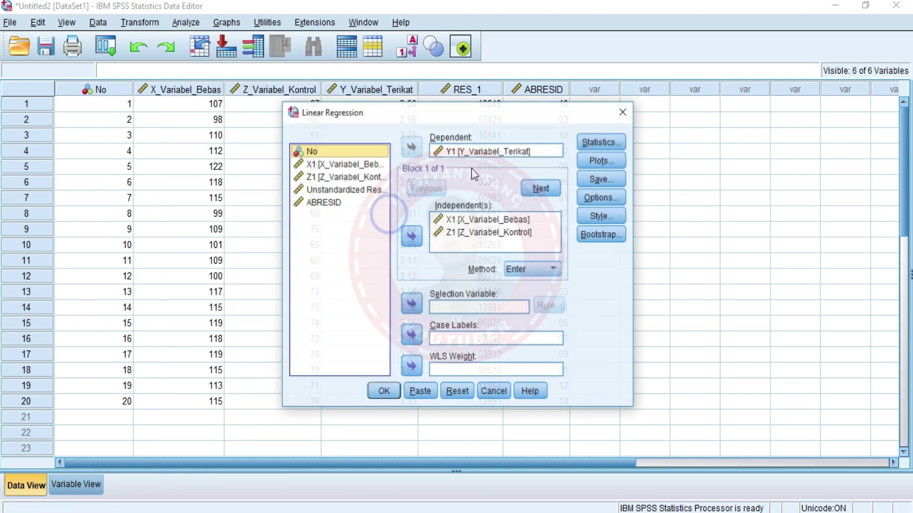
click(502, 150)
click(411, 147)
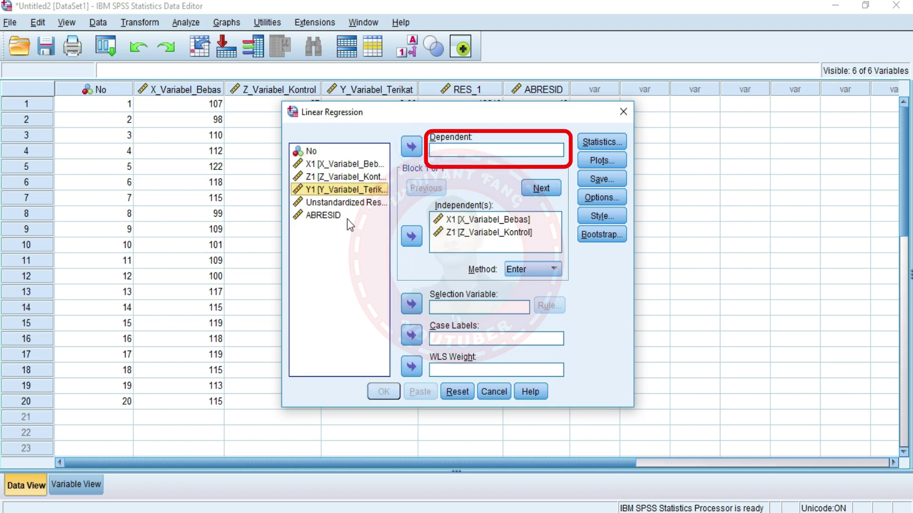
click(324, 215)
click(412, 146)
- Review the requested regression statistics and clear *SRESID from Y and *ZPRED from X in the scatterplot settings
click(601, 141)
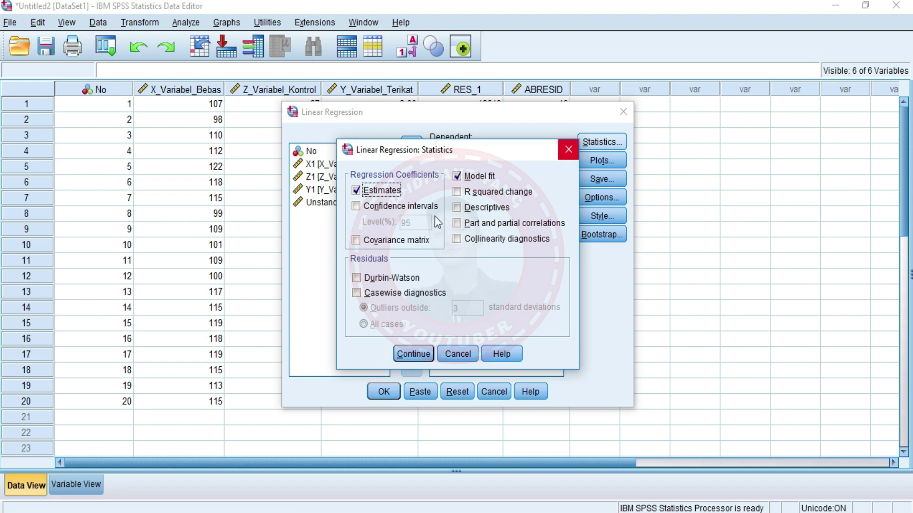
click(412, 354)
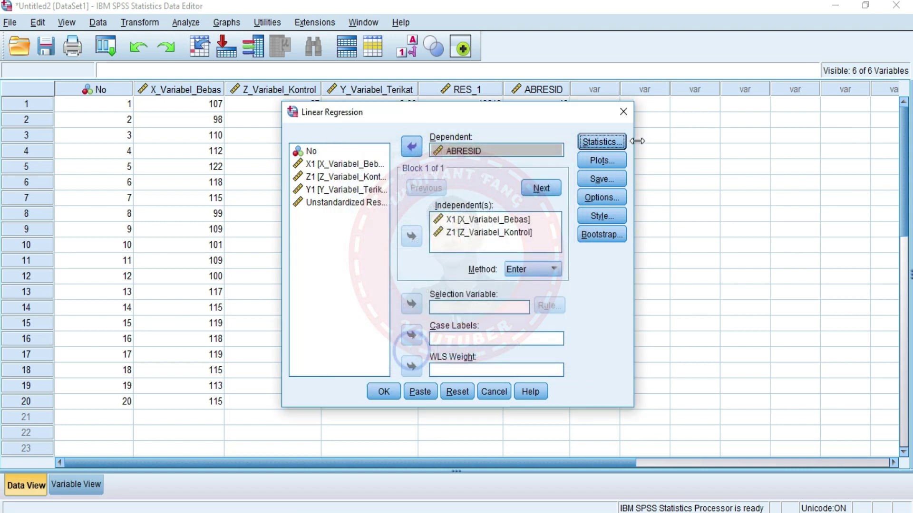
click(608, 160)
click(475, 233)
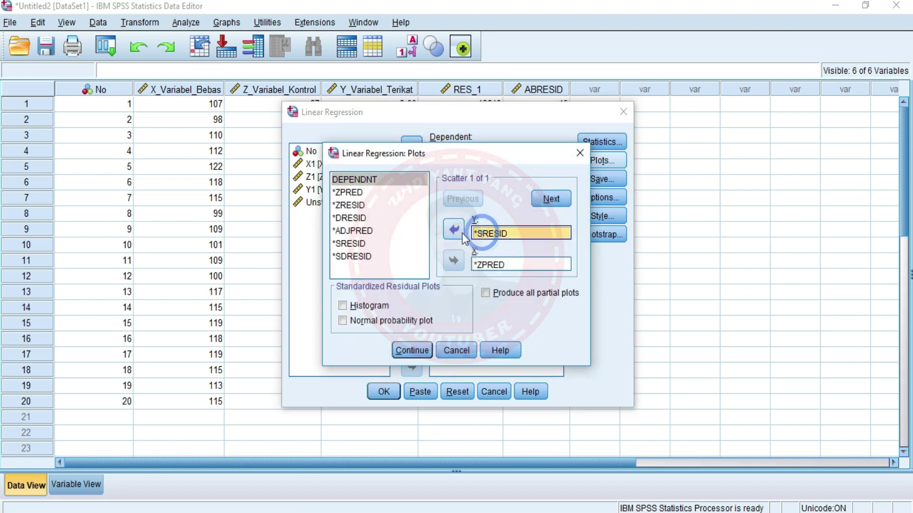
click(461, 232)
click(475, 264)
click(454, 261)
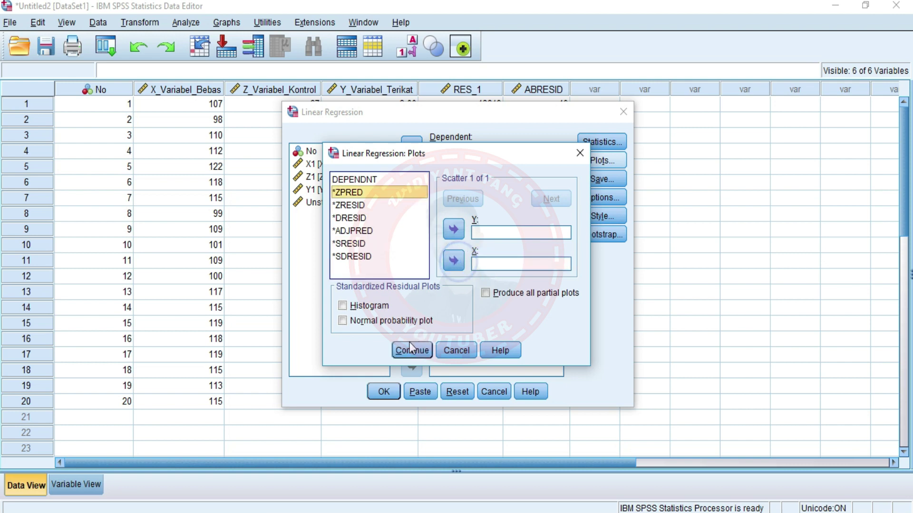
click(410, 348)
- Turn off saving of unstandardized residuals and run the regression of ABRESID on X1 and Z1
click(588, 178)
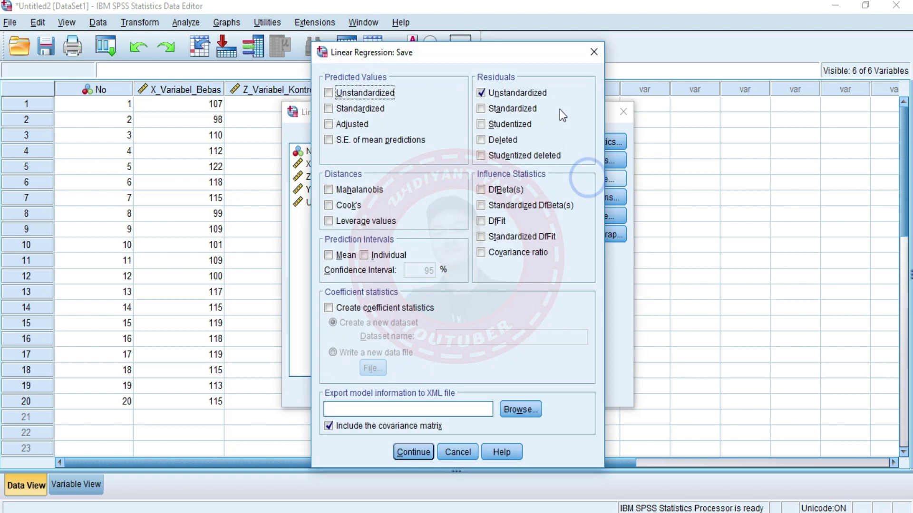
click(535, 91)
click(412, 450)
click(384, 393)
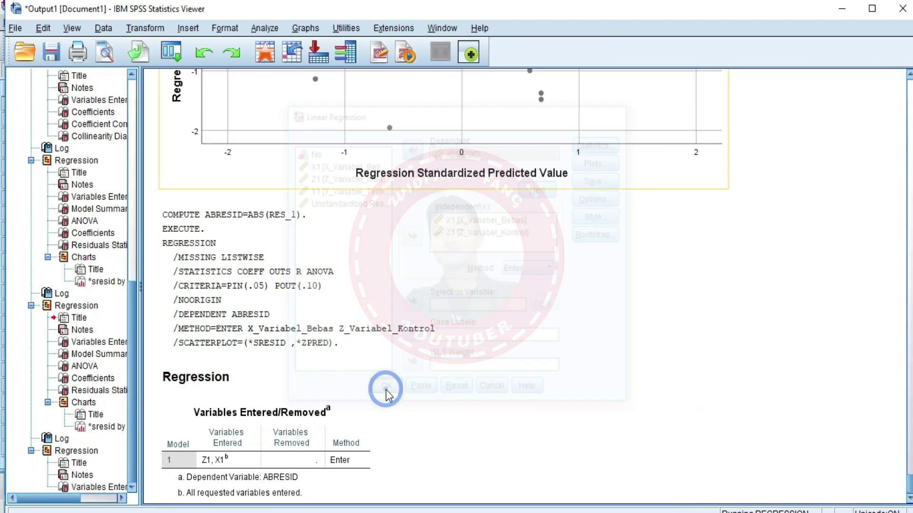
- Examine the ABRESID regression output and select its Coefficients table to read the significance values of X1 and Z1
scroll(489, 389, down, 5)
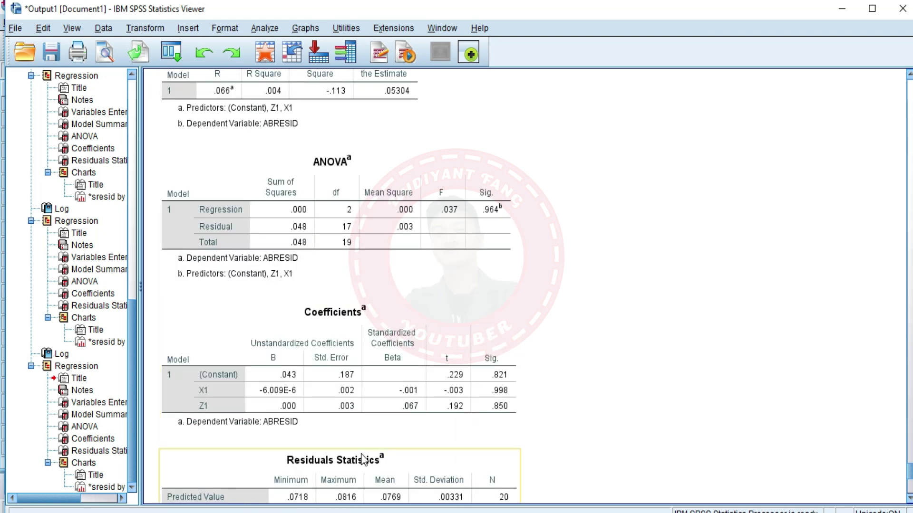
scroll(451, 384, down, 3)
scroll(450, 384, up, 3)
click(345, 336)
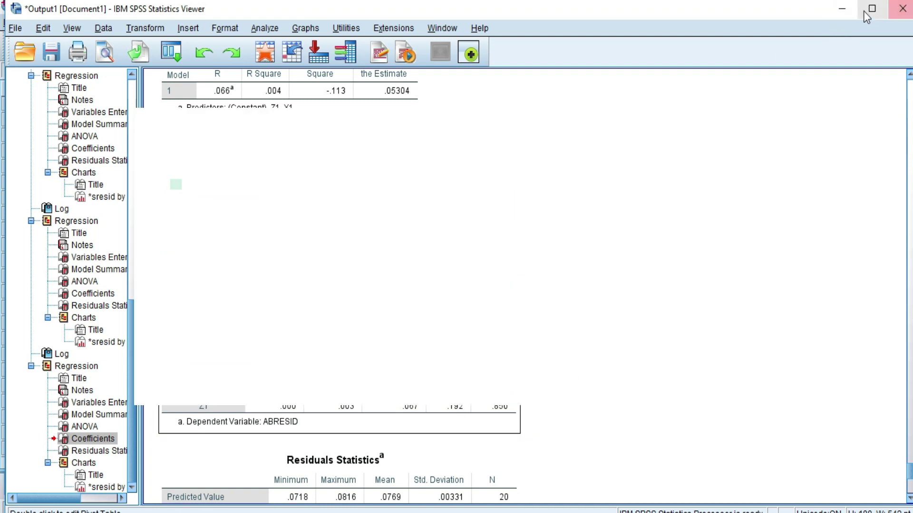
- Return to the data set, open the linear regression with Y1 as dependent, and add Z1 to the independent variables
click(841, 8)
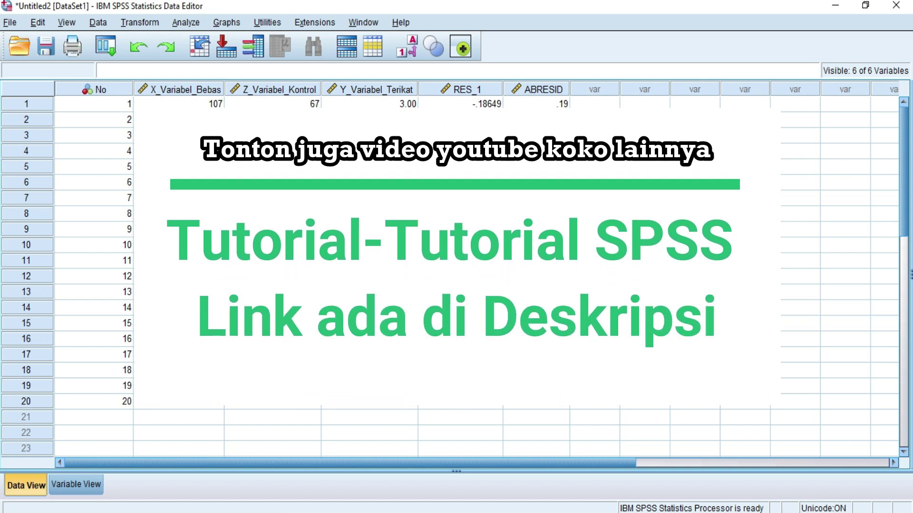
scroll(475, 276, down, 2)
scroll(475, 276, up, 2)
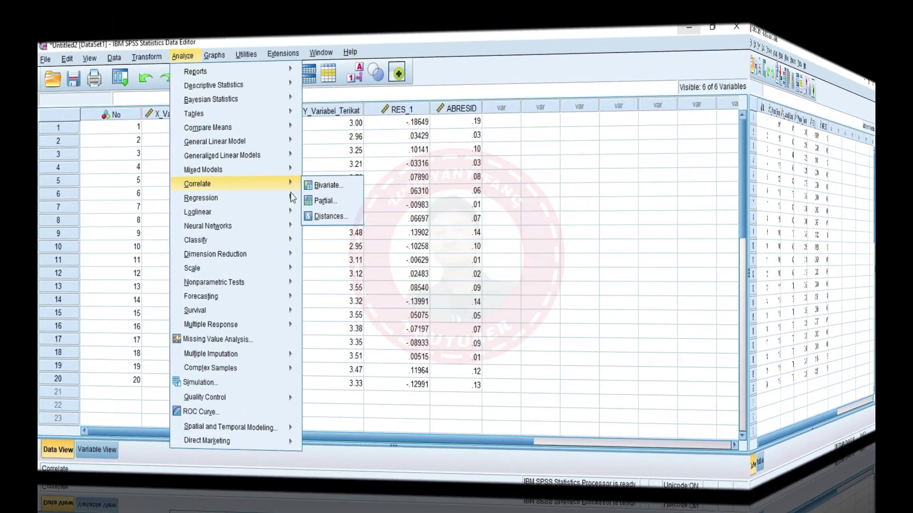
mouse_move(243, 210)
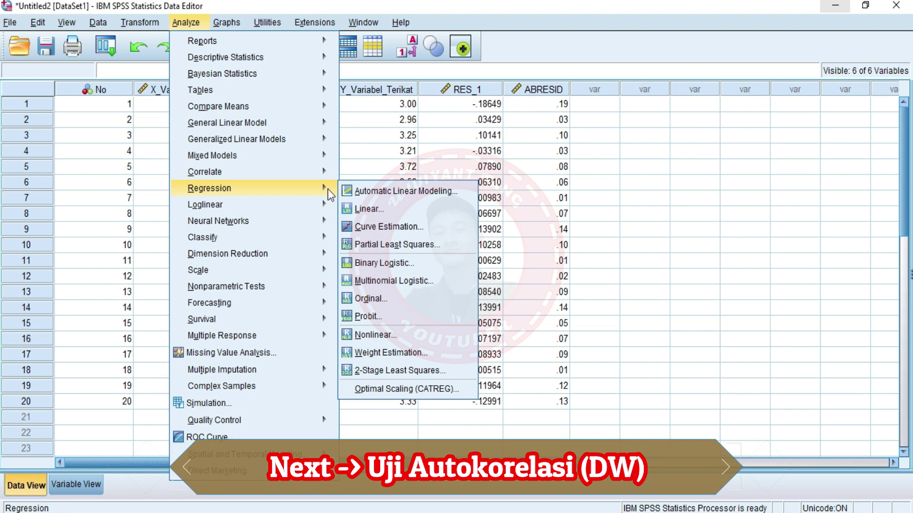
click(361, 209)
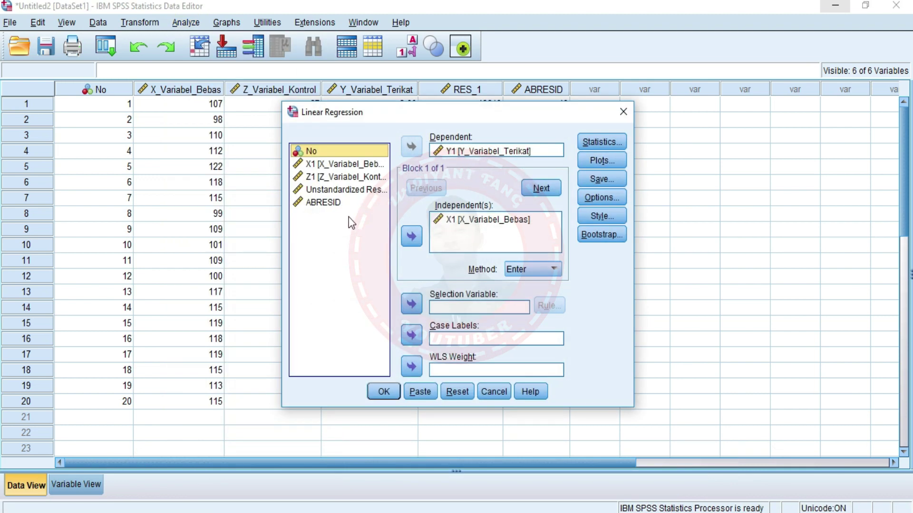
click(361, 177)
click(411, 236)
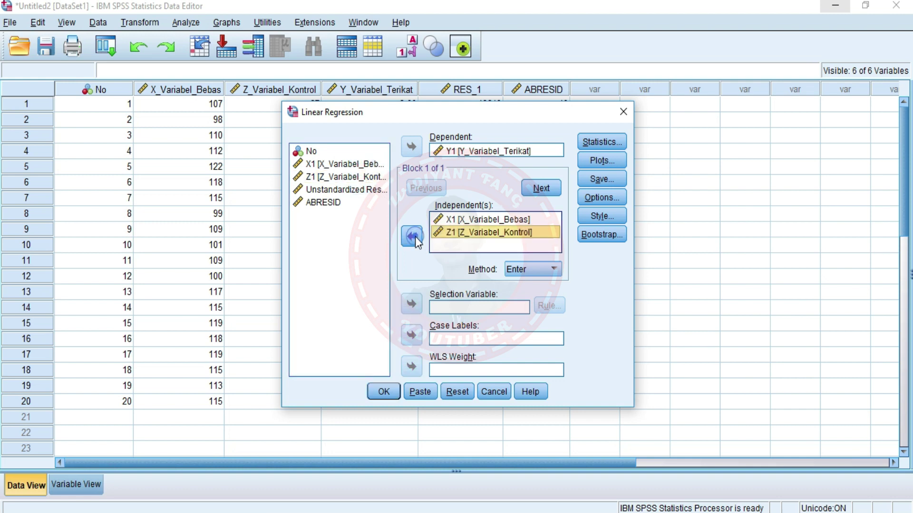
- Run the regression of Y1 on X1 and Z1 with the Durbin-Watson statistic and inspect the statistic in the Model Summary
click(598, 144)
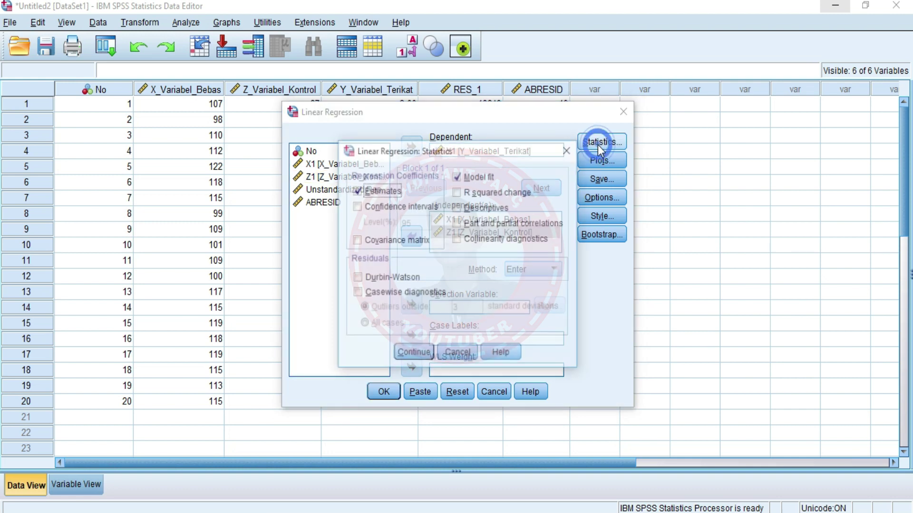
click(405, 275)
click(398, 352)
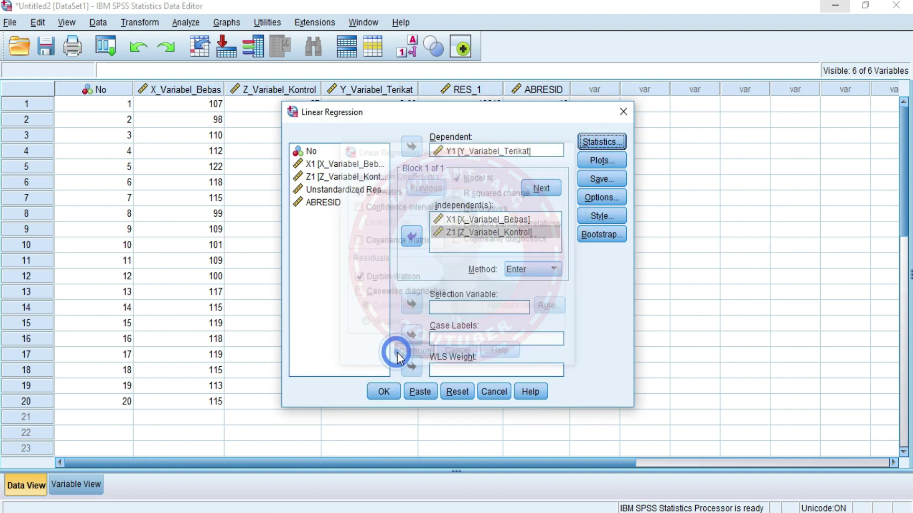
click(392, 392)
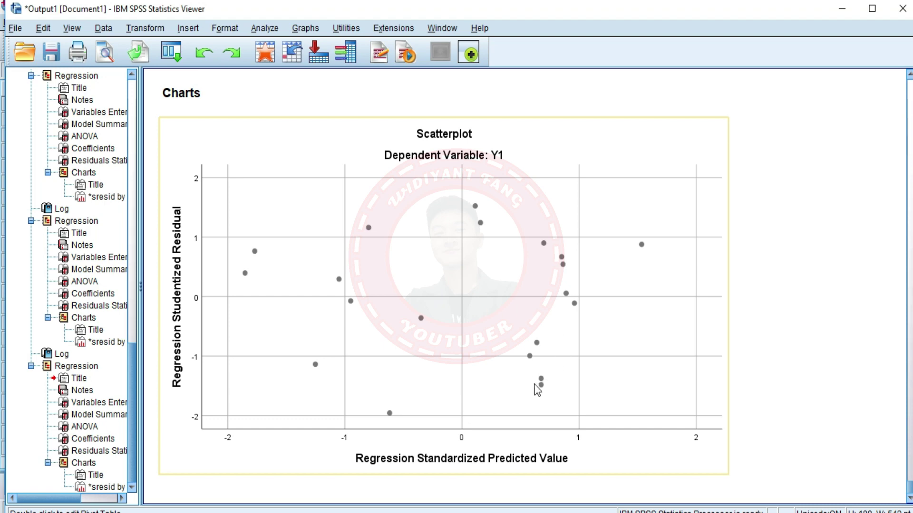
scroll(536, 389, up, 15)
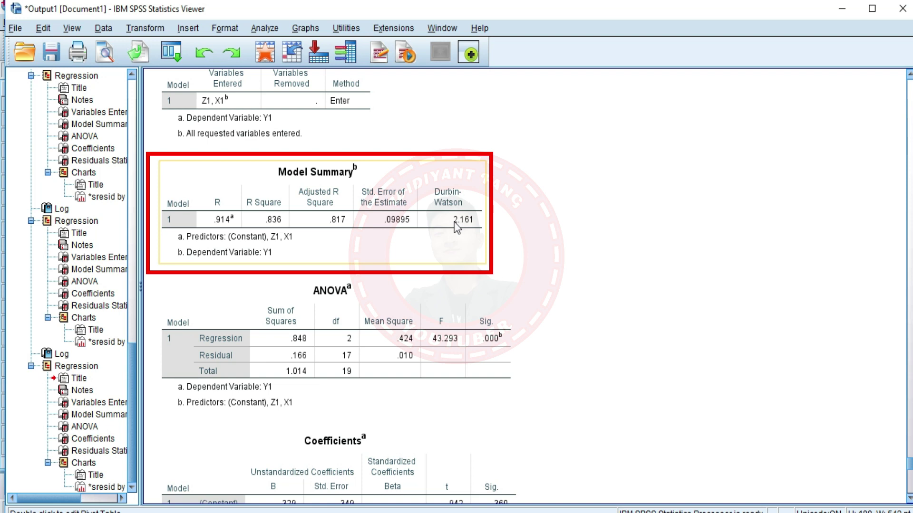
click(591, 134)
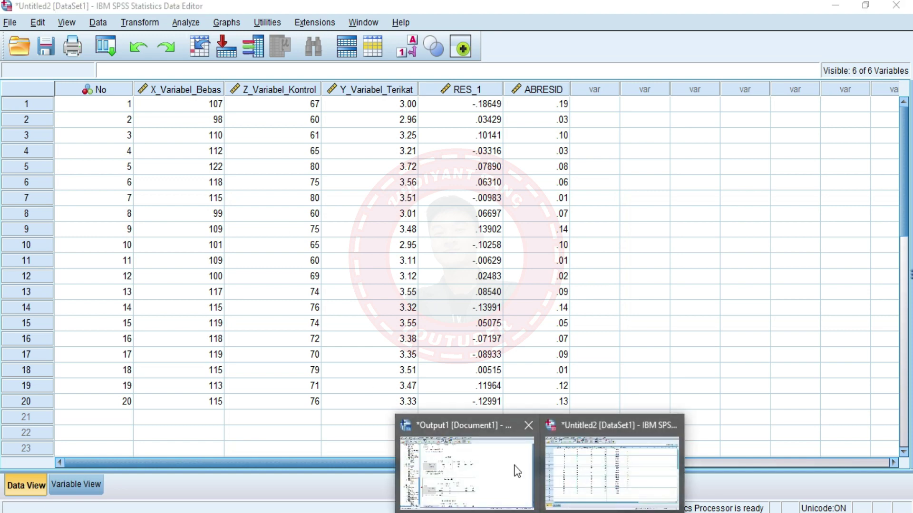
- Review the Coefficients, ANOVA and Model Summary tables of the earlier multiple regression of Y1 on X1 and Z1 in the output
click(520, 468)
scroll(499, 407, up, 10)
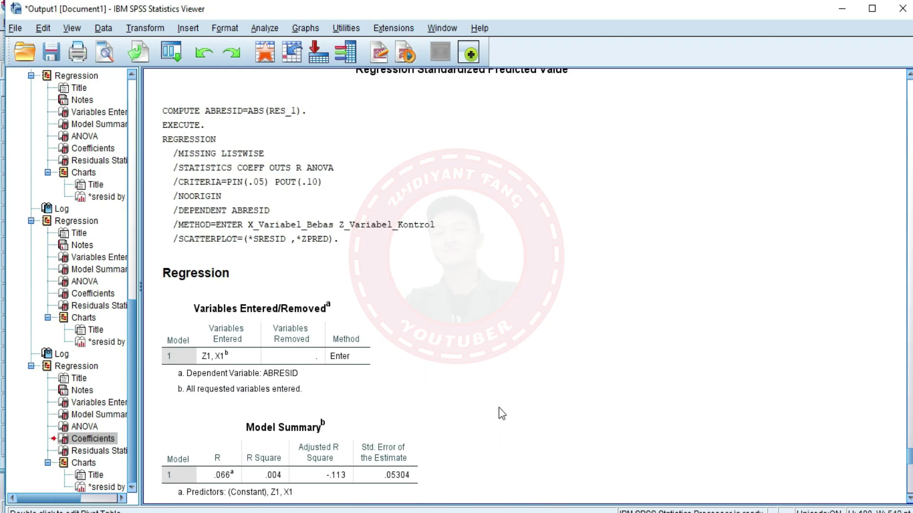
scroll(500, 409, up, 10)
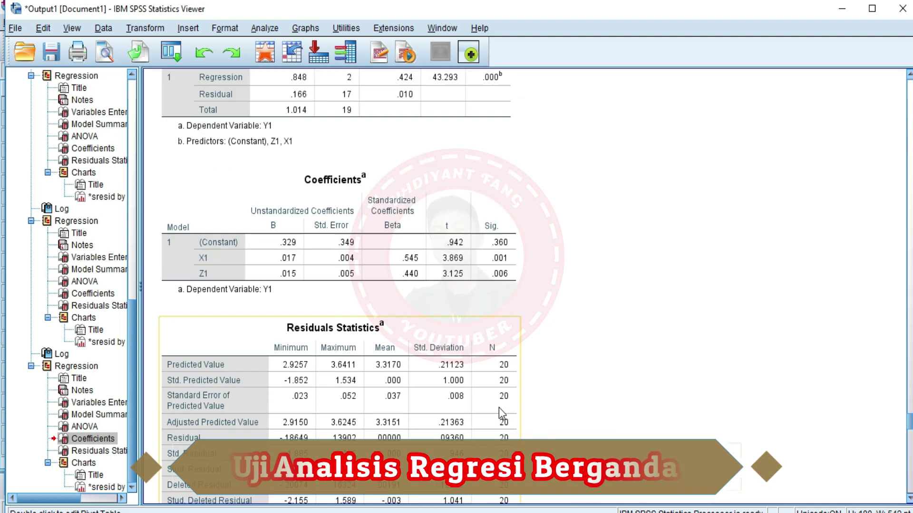
scroll(498, 407, up, 3)
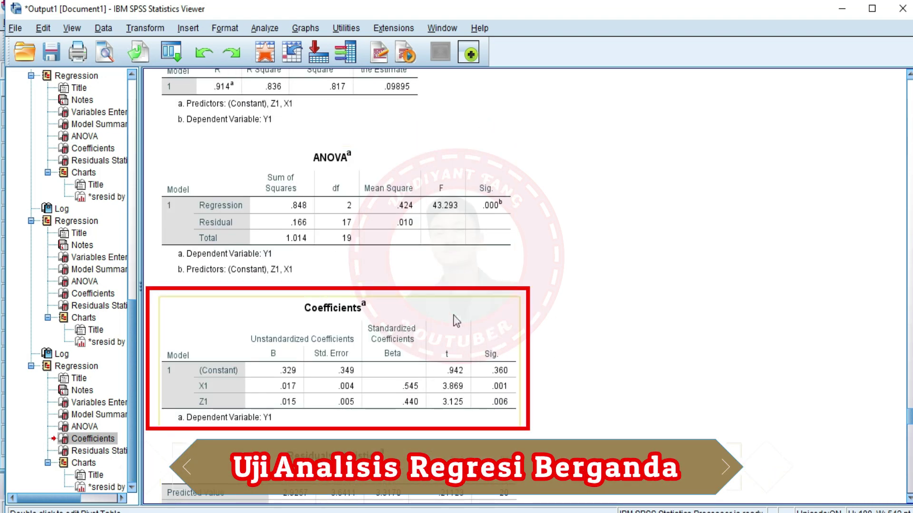
click(334, 316)
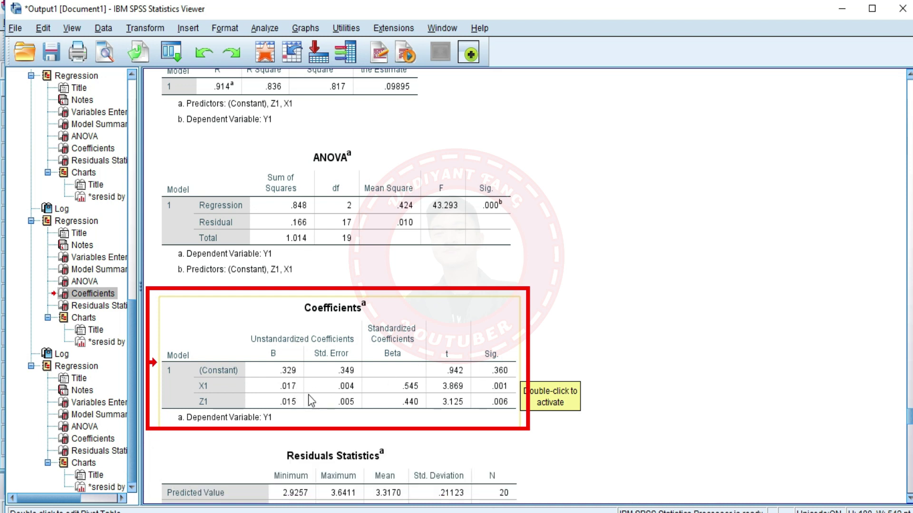
click(333, 387)
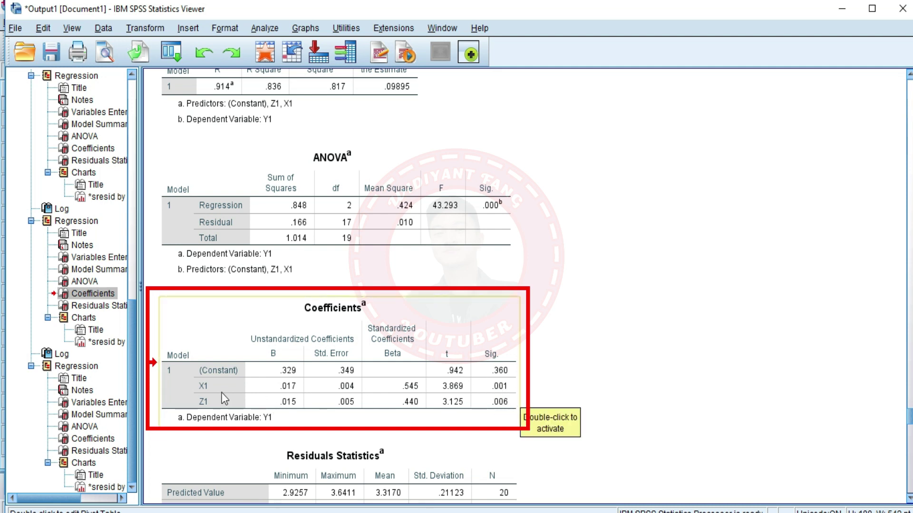
scroll(499, 392, up, 3)
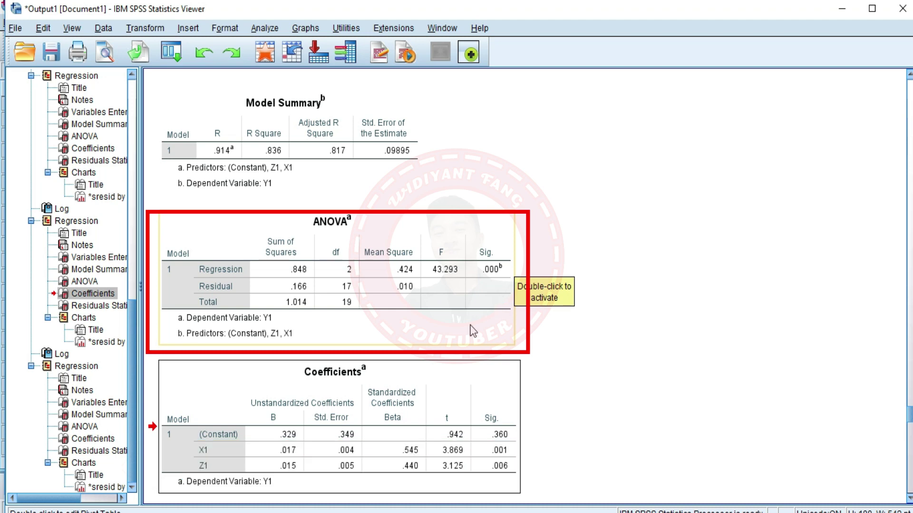
scroll(481, 305, up, 3)
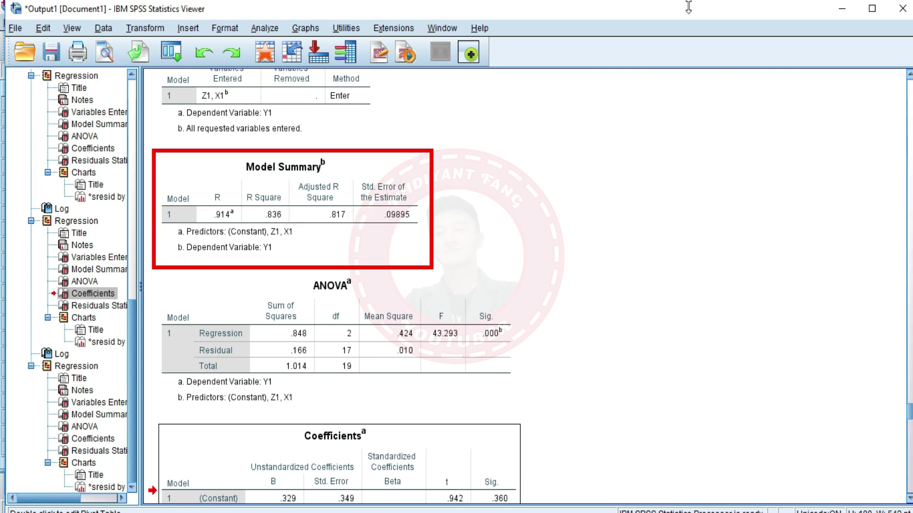
- Reopen the linear regression from the data set, replace ABRESID with Y1 as dependent, and remove Z1 from the independents
click(843, 10)
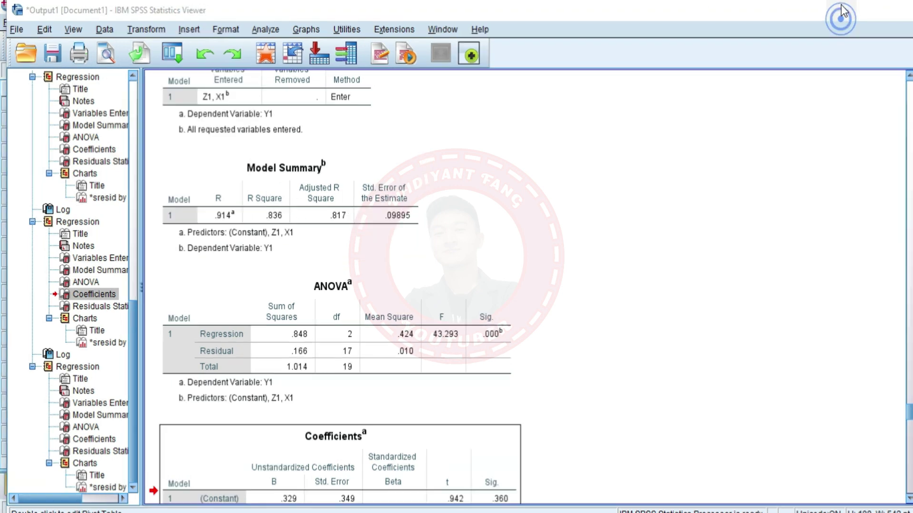
click(203, 21)
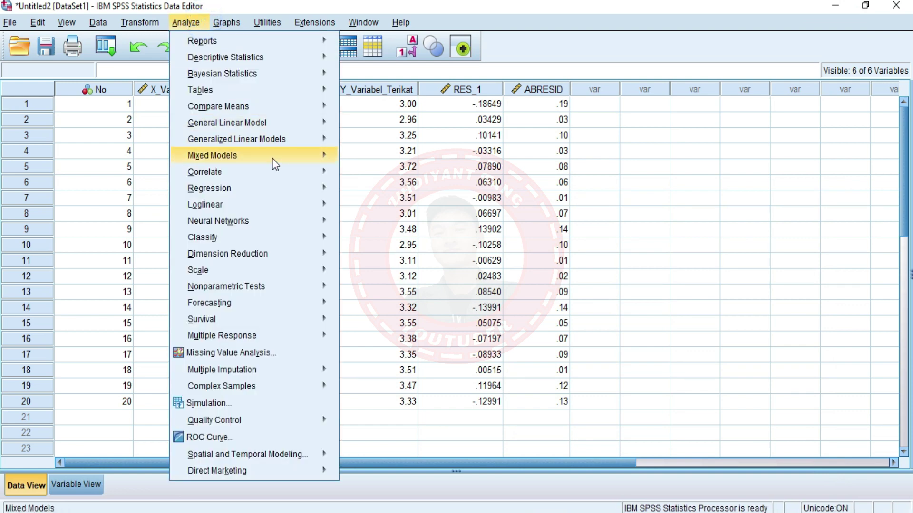
mouse_move(298, 190)
click(362, 210)
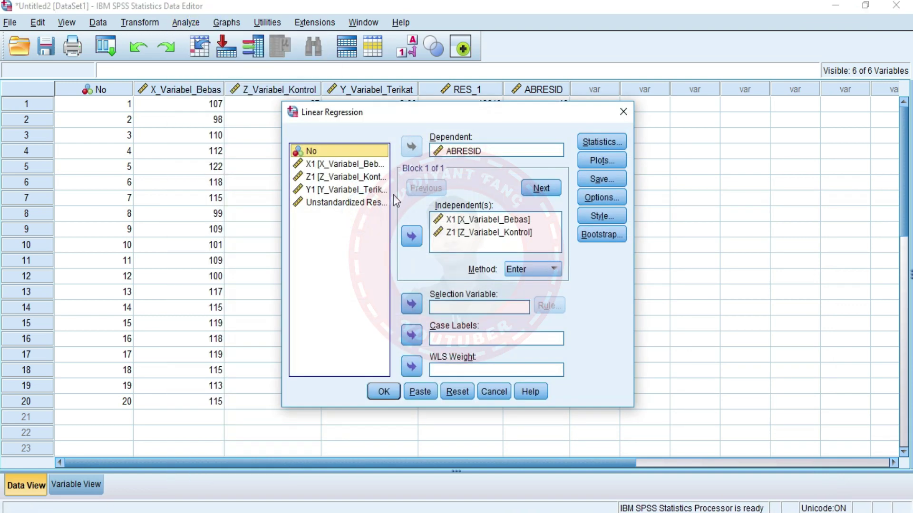
click(515, 154)
click(412, 148)
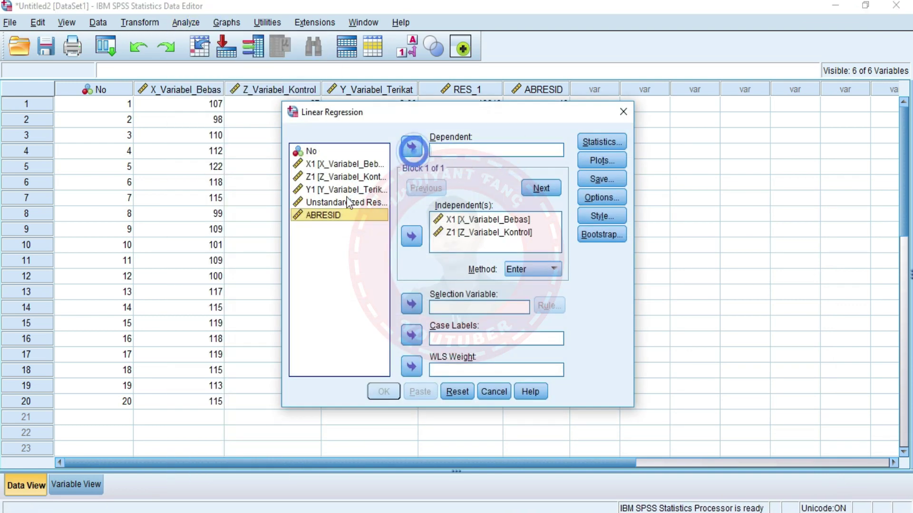
click(346, 200)
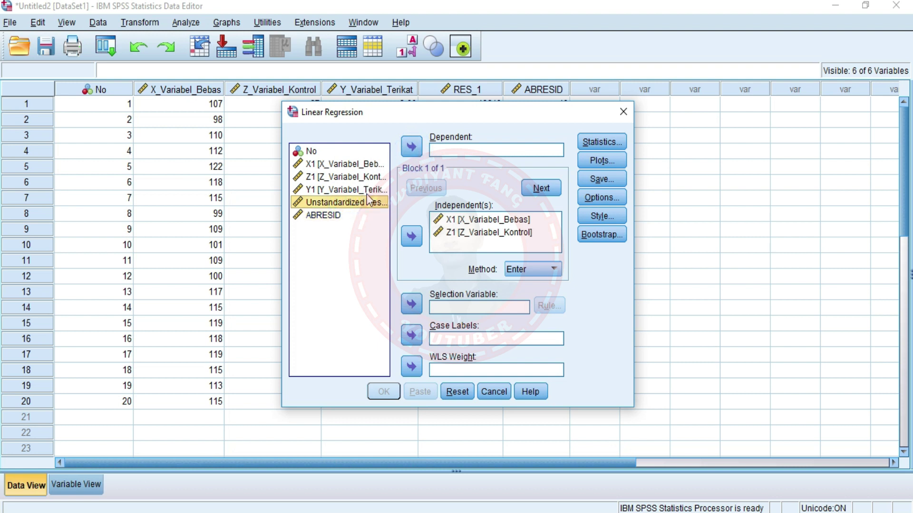
click(366, 190)
click(412, 147)
click(468, 233)
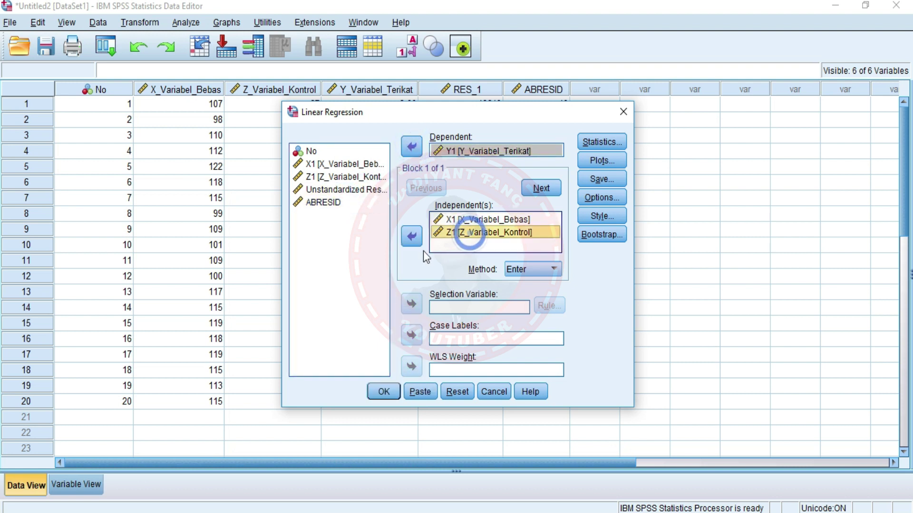
click(411, 237)
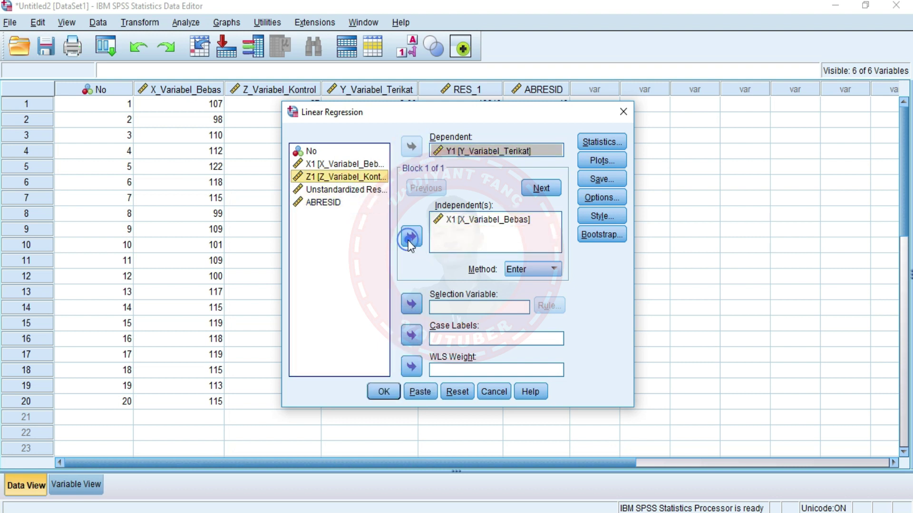
- Check the statistics and plot settings without changing them and run the regression of Y1 on X1 alone
click(610, 140)
click(410, 353)
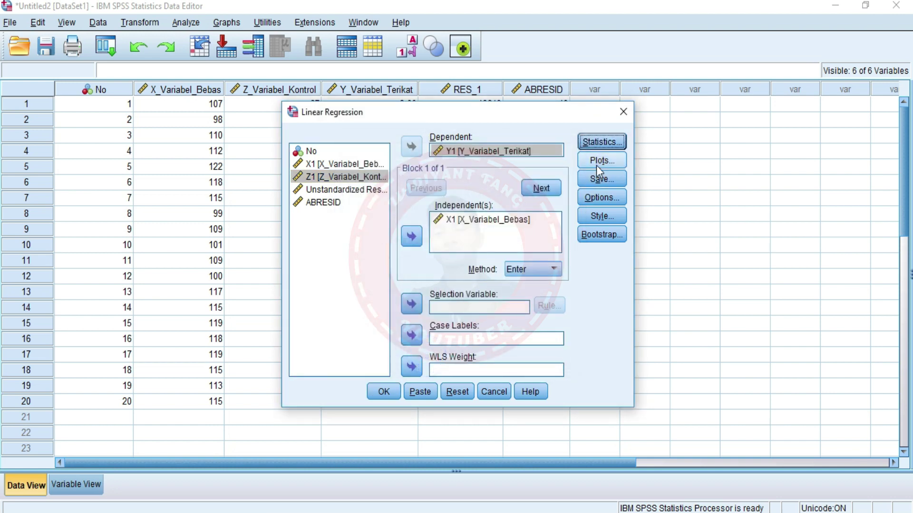
click(596, 164)
click(412, 350)
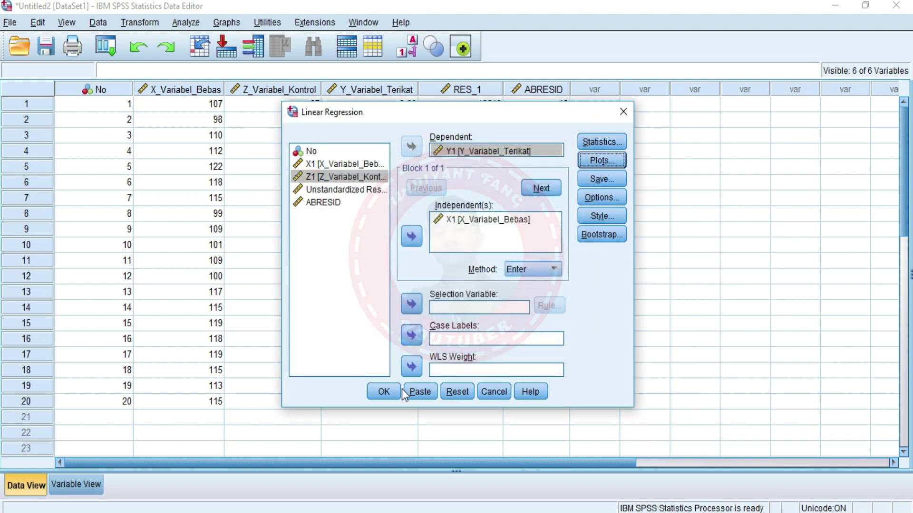
click(391, 390)
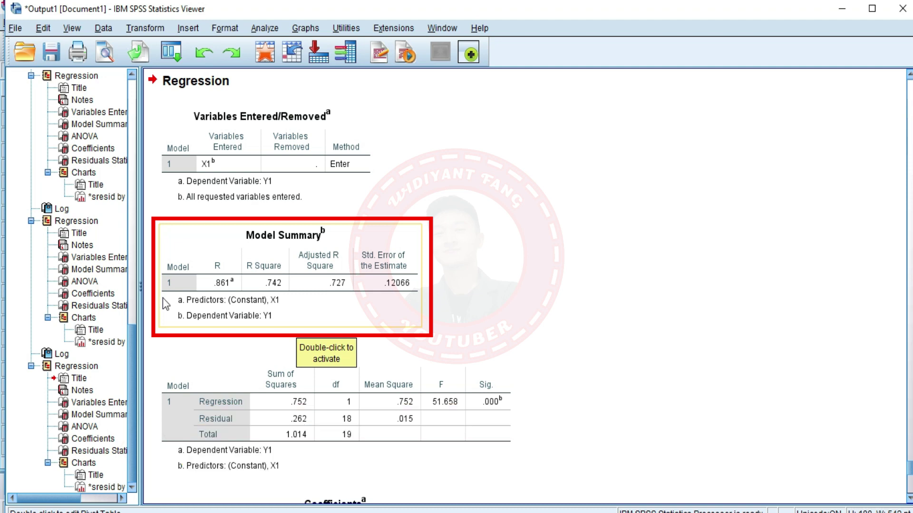
- Examine the Model Summary, ANOVA, Coefficients, Residuals Statistics and scatterplot of the regression of Y1 on X1
scroll(389, 349, down, 5)
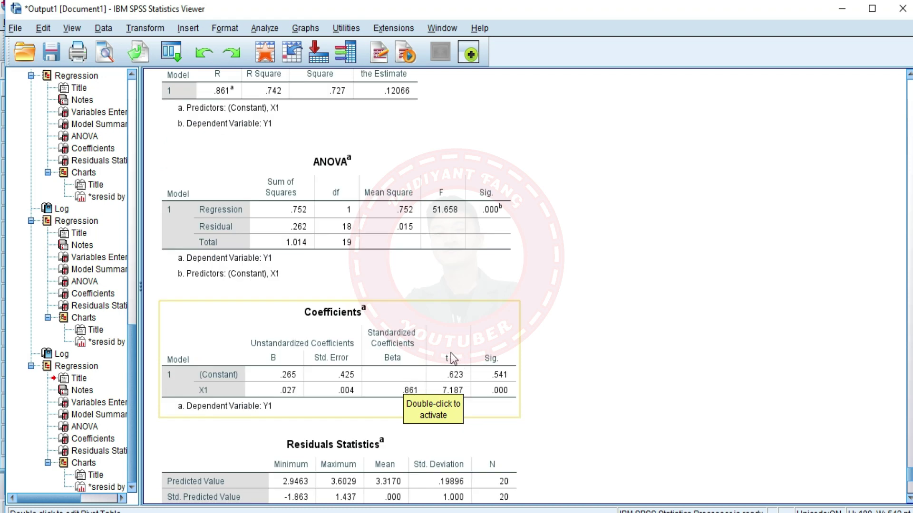
scroll(452, 359, down, 15)
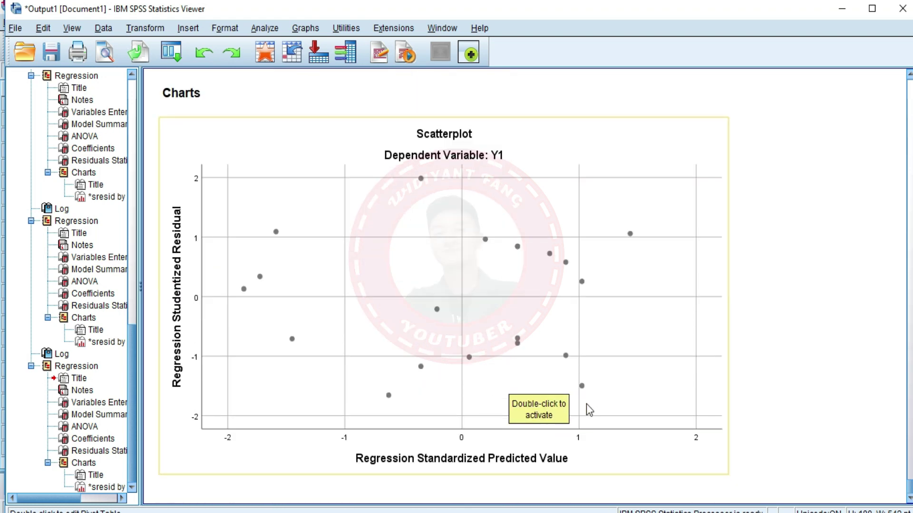
scroll(587, 405, up, 8)
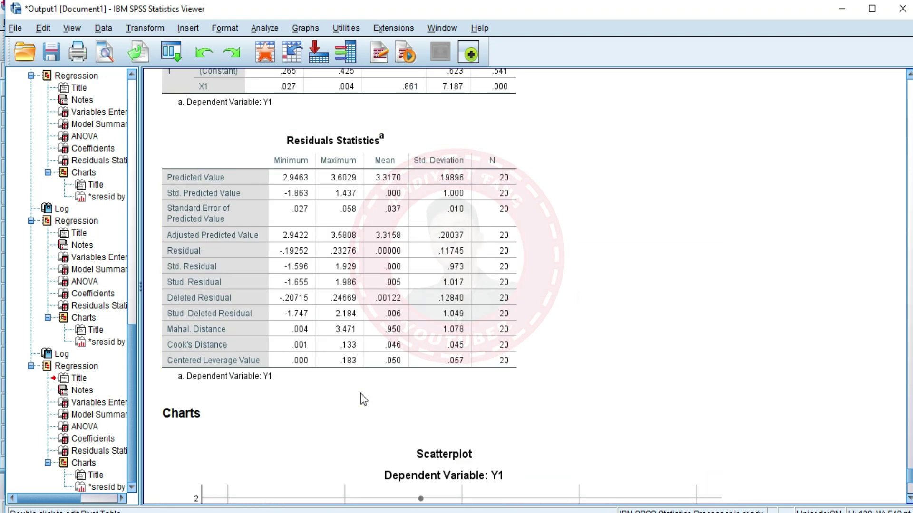
scroll(360, 394, up, 10)
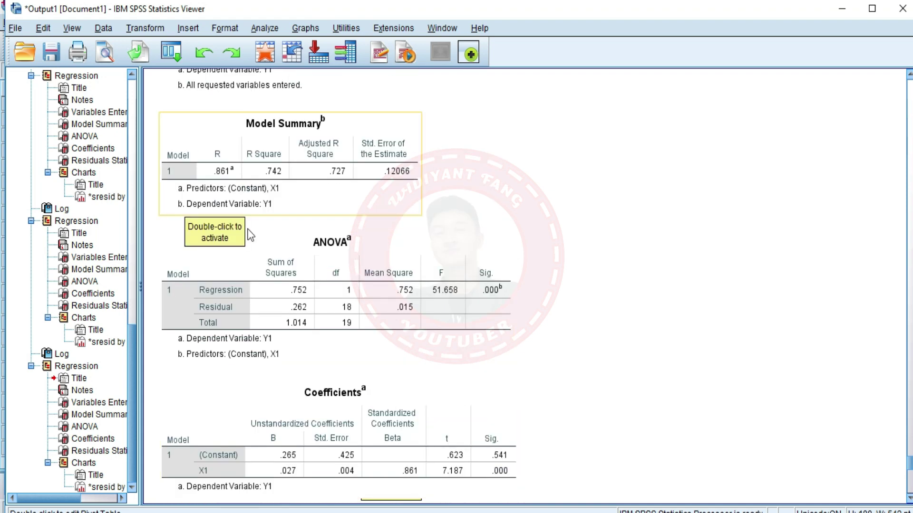
scroll(250, 234, down, 2)
scroll(275, 285, up, 4)
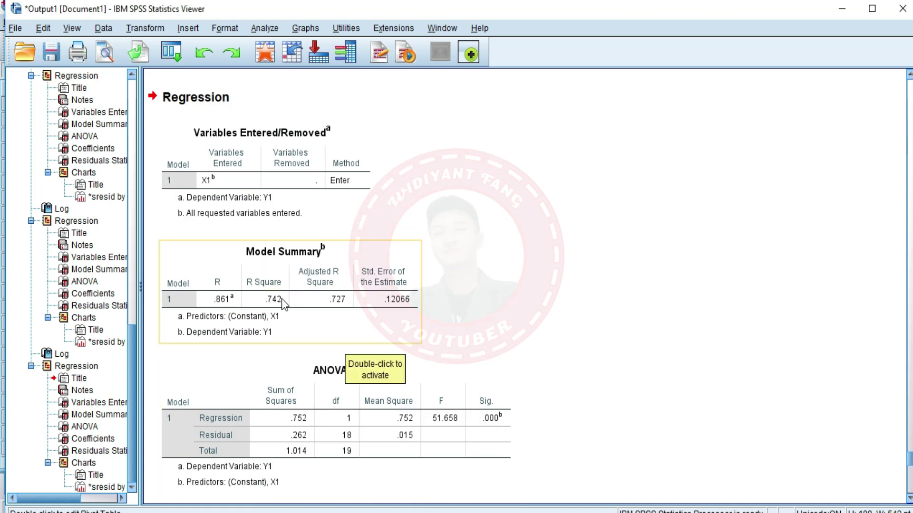
scroll(298, 330, up, 2)
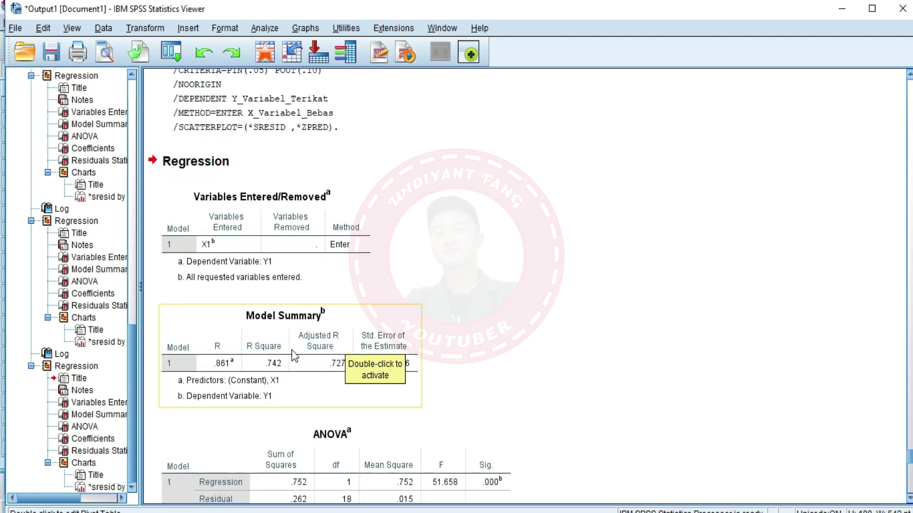
- Go back through the output to the earlier regression of Y1 on X1 and Z1
scroll(283, 389, up, 17)
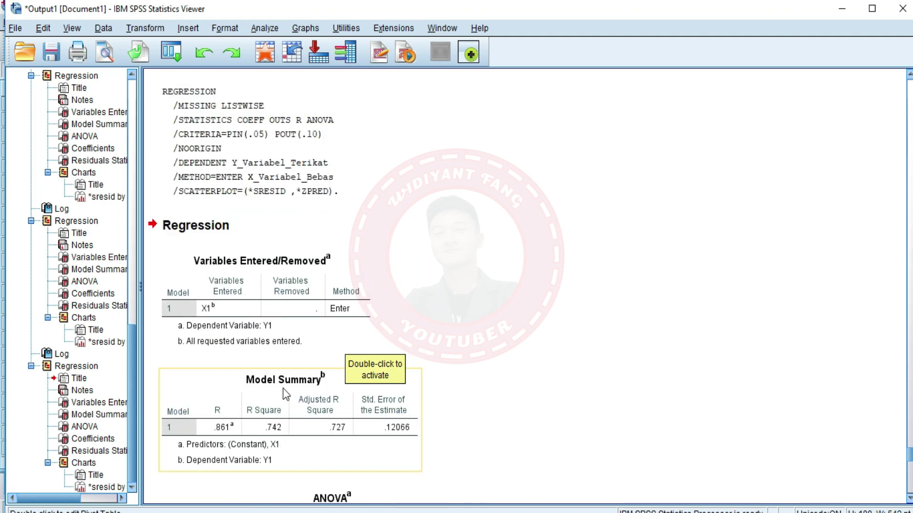
scroll(283, 389, up, 14)
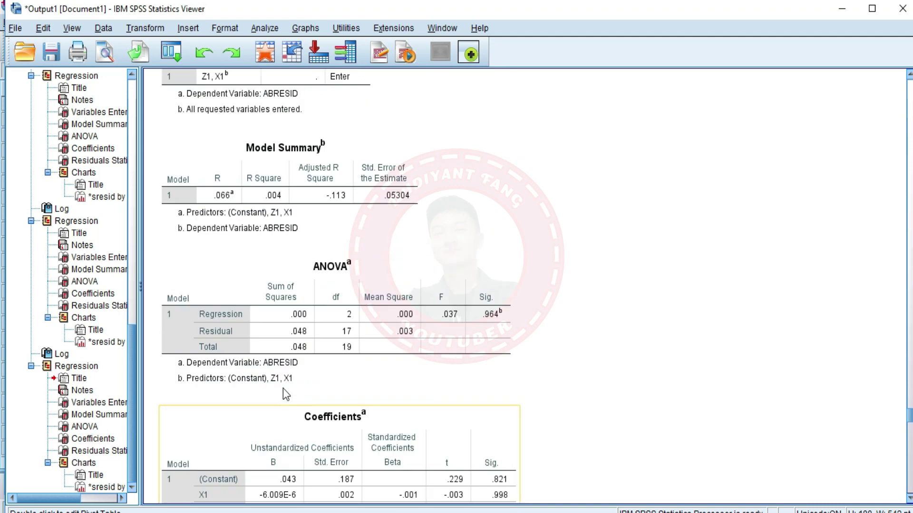
scroll(275, 314, up, 20)
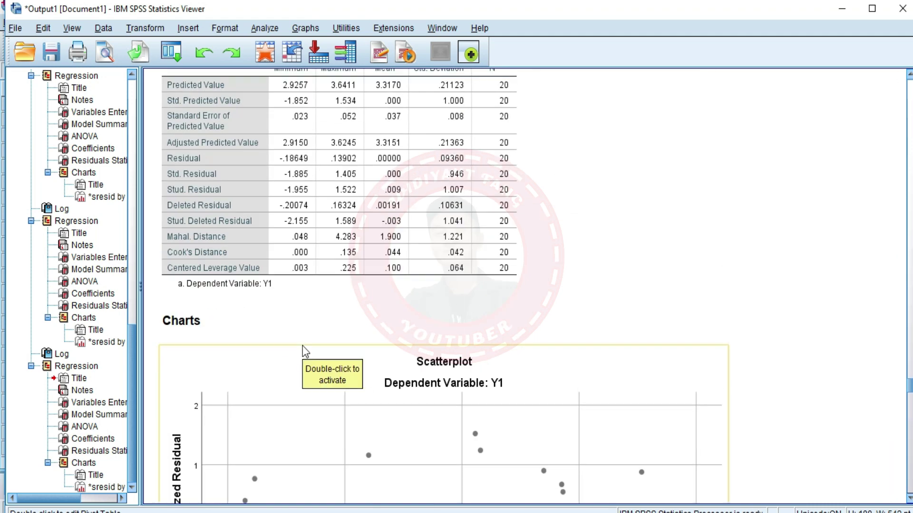